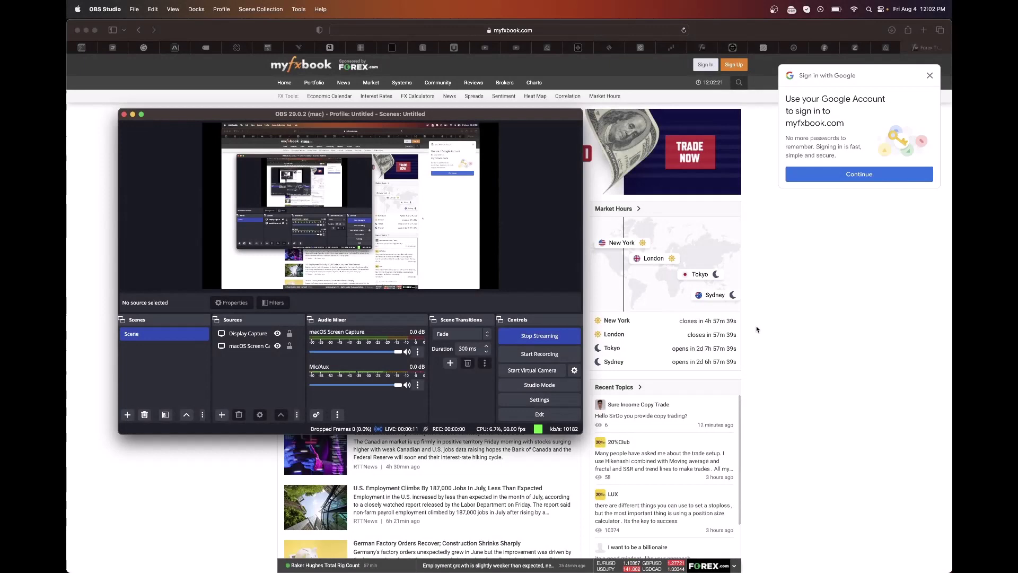
Sign in to myfxbook from the Portfolio section with the saved login, dismissing the Google prompt first.
left_click(756, 330)
left_click(929, 75)
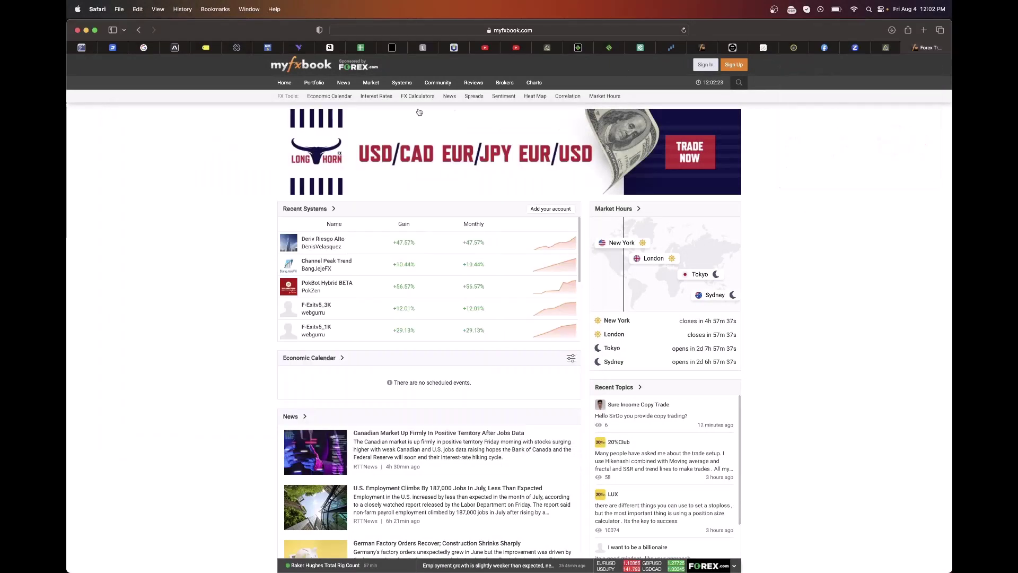
left_click(313, 86)
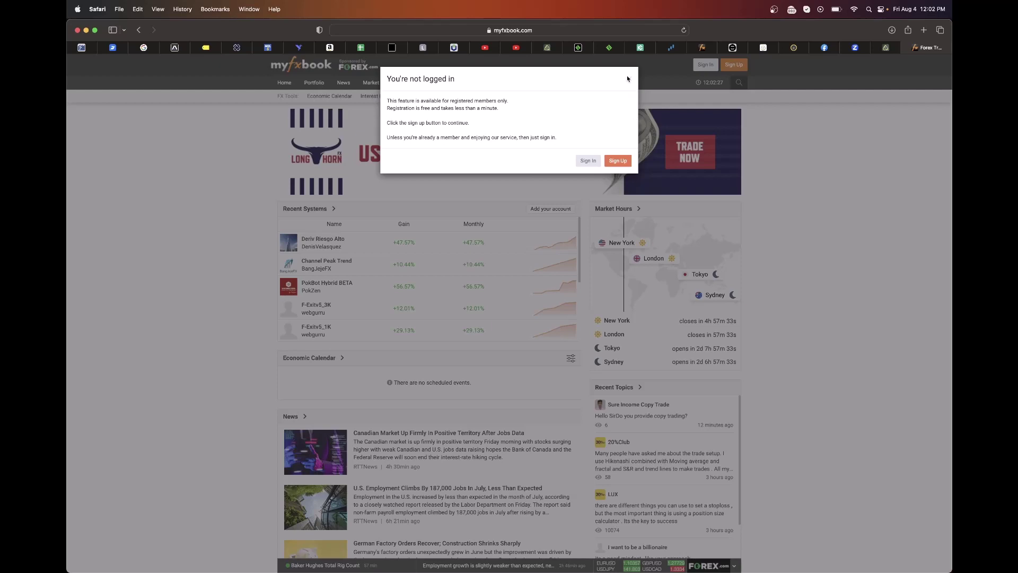
left_click(629, 78)
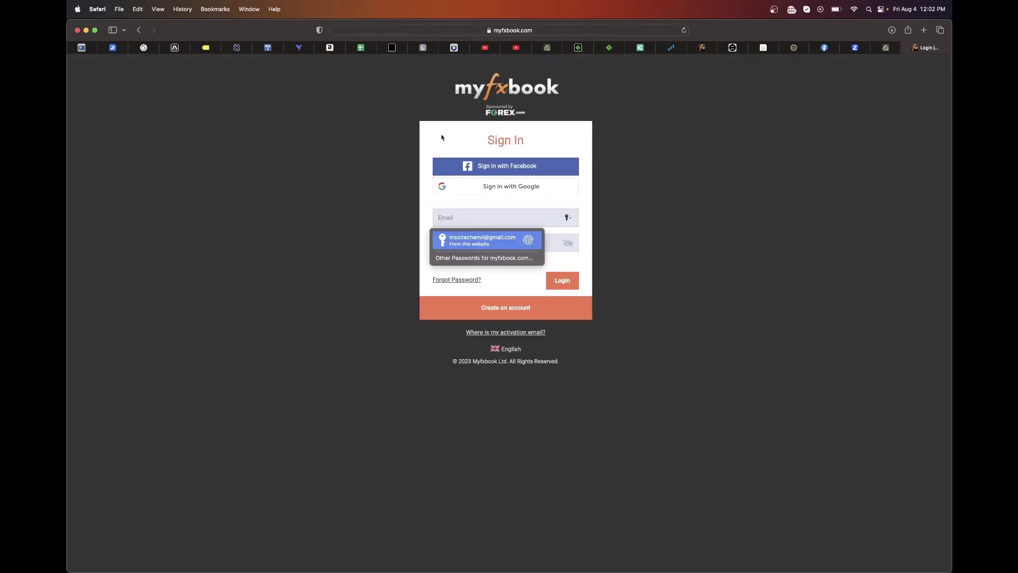
type("tyler")
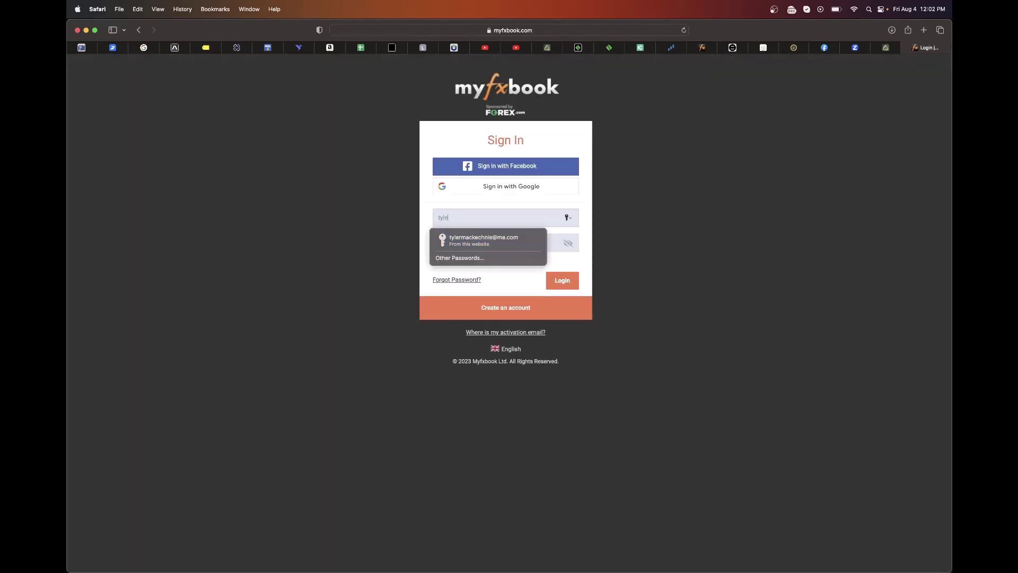
left_click(469, 240)
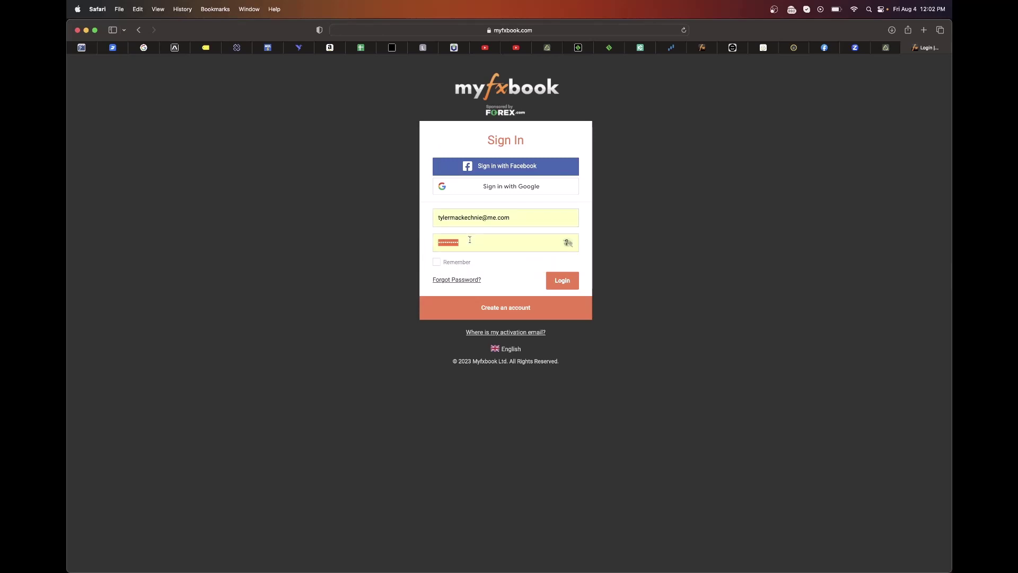
left_click(566, 280)
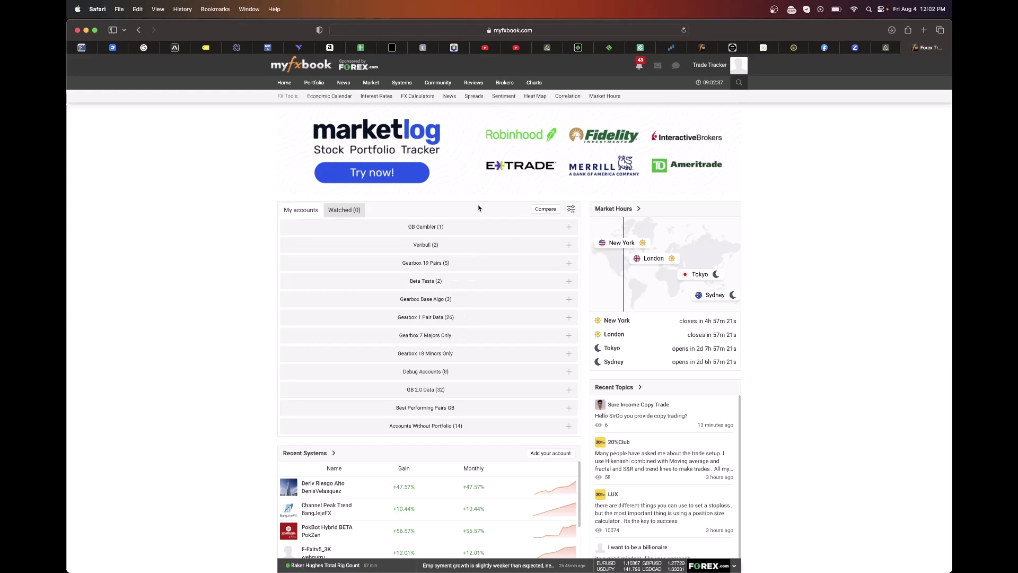
left_click(455, 318)
left_click(351, 333)
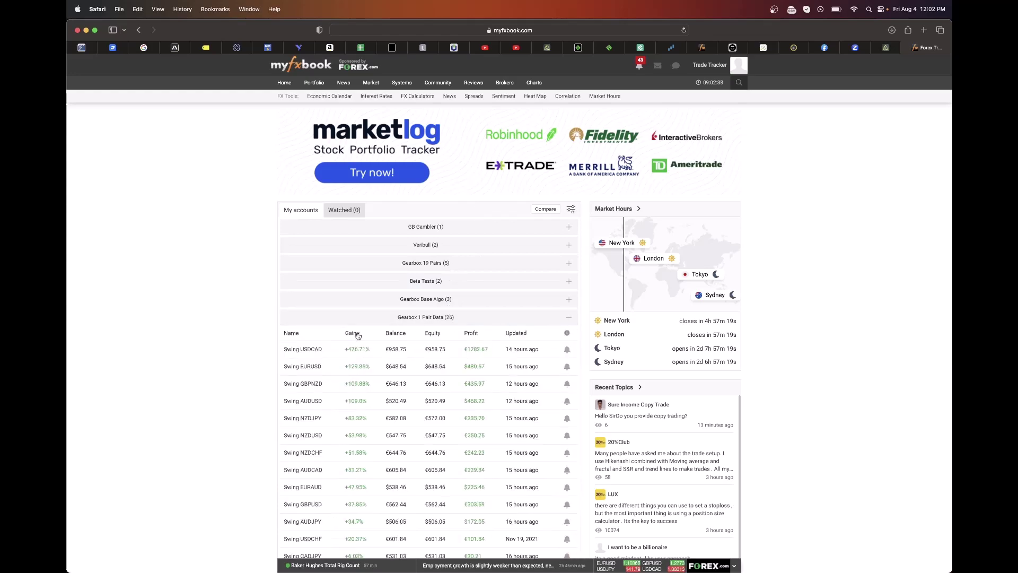
scroll(358, 335, "down", 5)
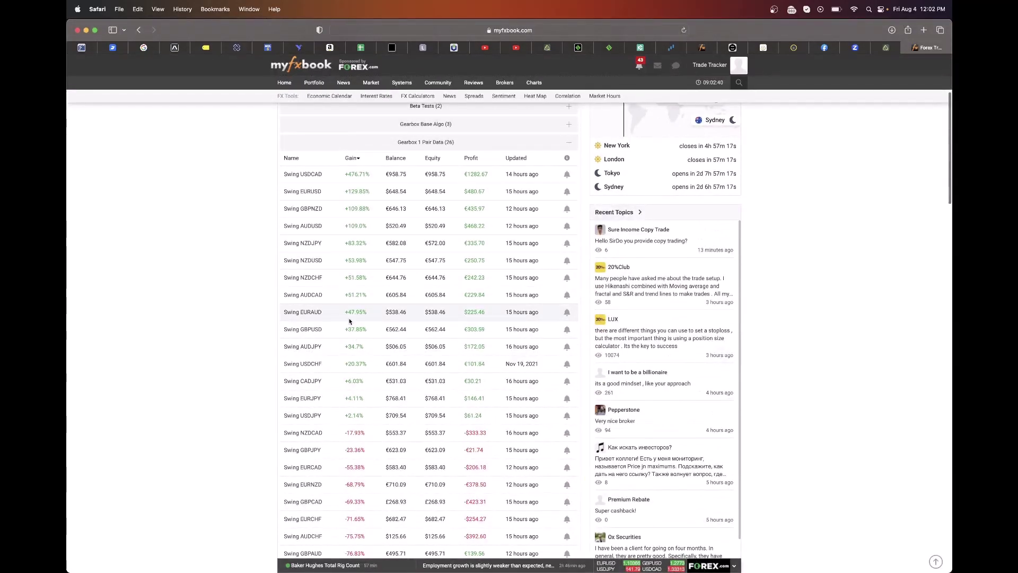
scroll(349, 319, "down", 2)
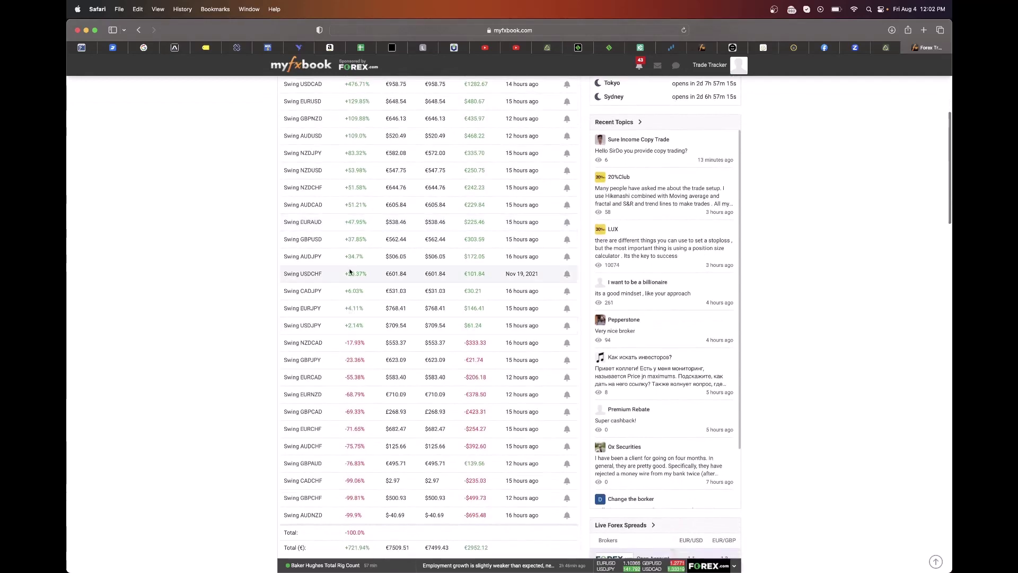
scroll(371, 143, "up", 5)
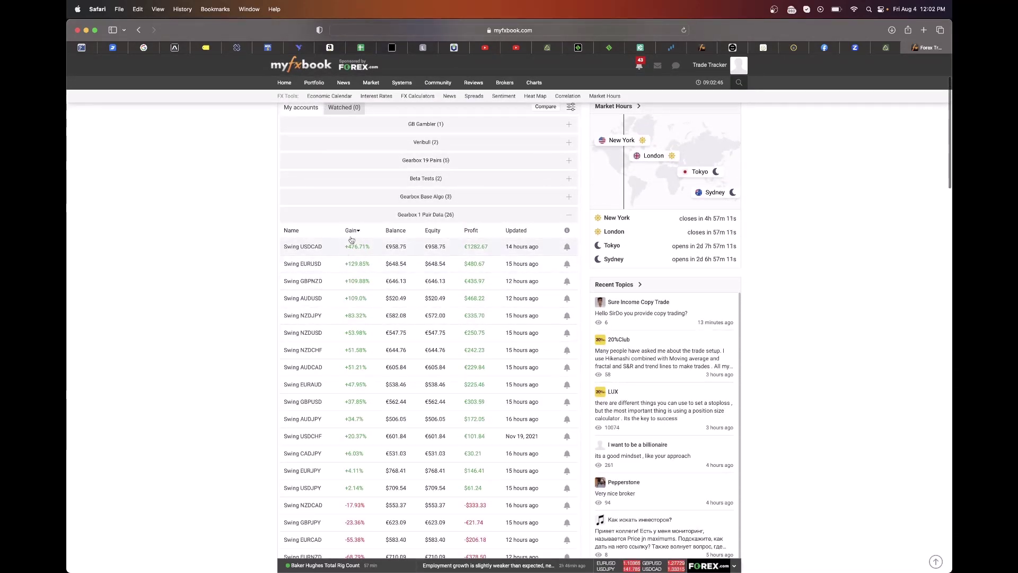
scroll(334, 371, "down", 6)
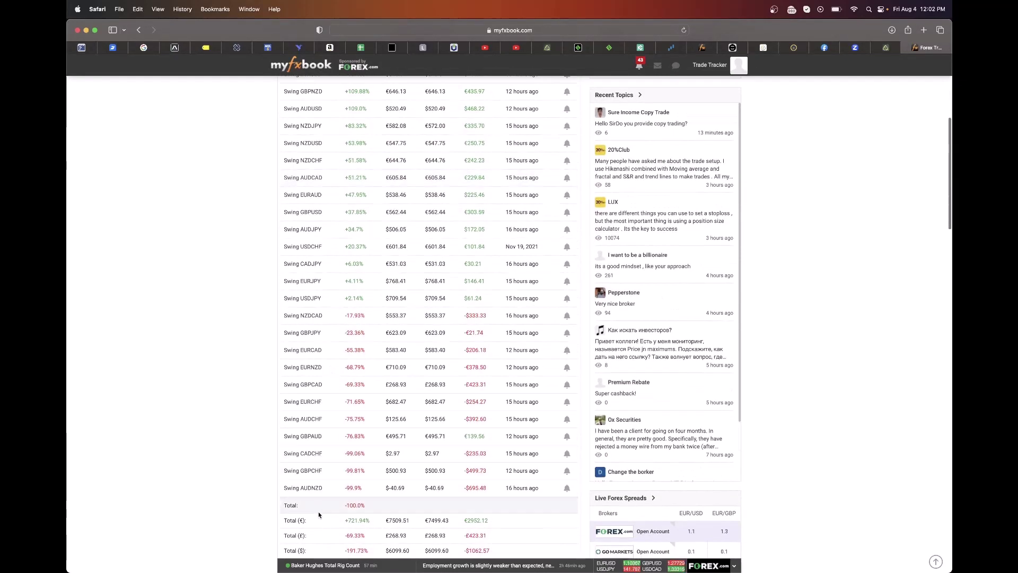
scroll(332, 352, "up", 5)
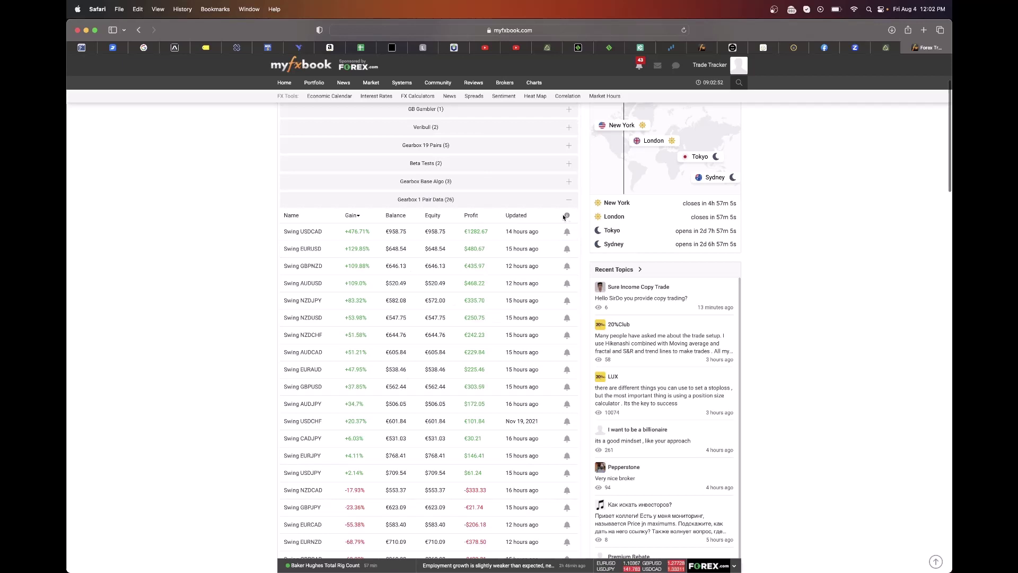
left_click(571, 200)
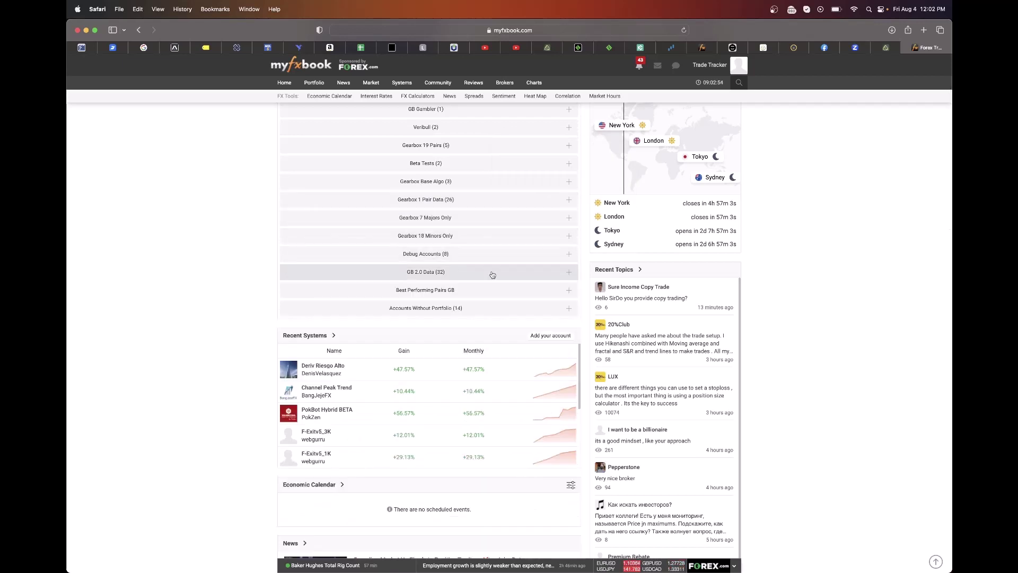
Expand the GB 2.0 Data group and sort its accounts by gain, descending.
scroll(489, 297, "down", 1)
left_click(500, 245)
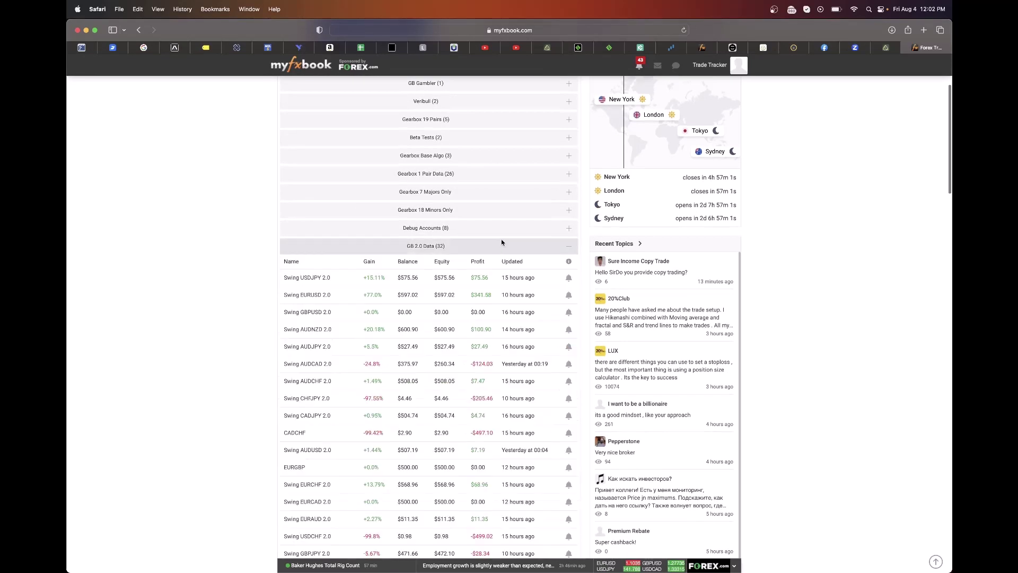
left_click(371, 262)
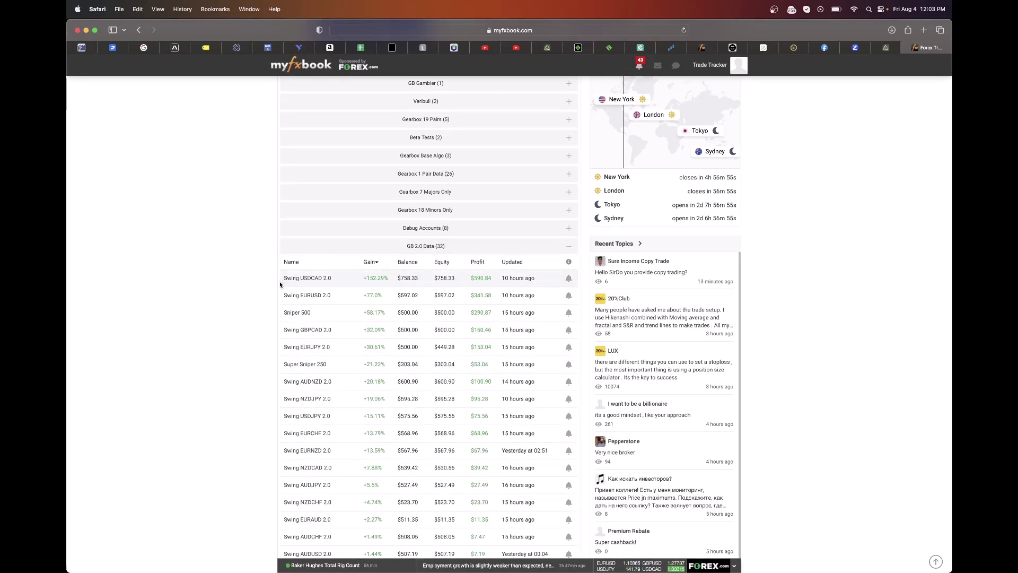
View the top account, Swing USDCAD 2.0, then go back to the accounts list.
left_click(309, 280)
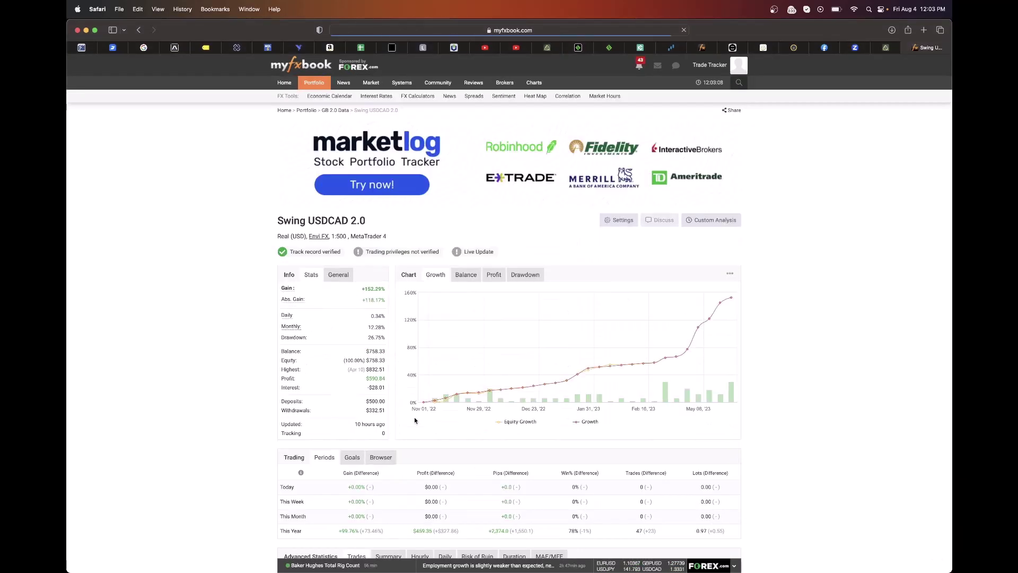
scroll(435, 364, "down", 2)
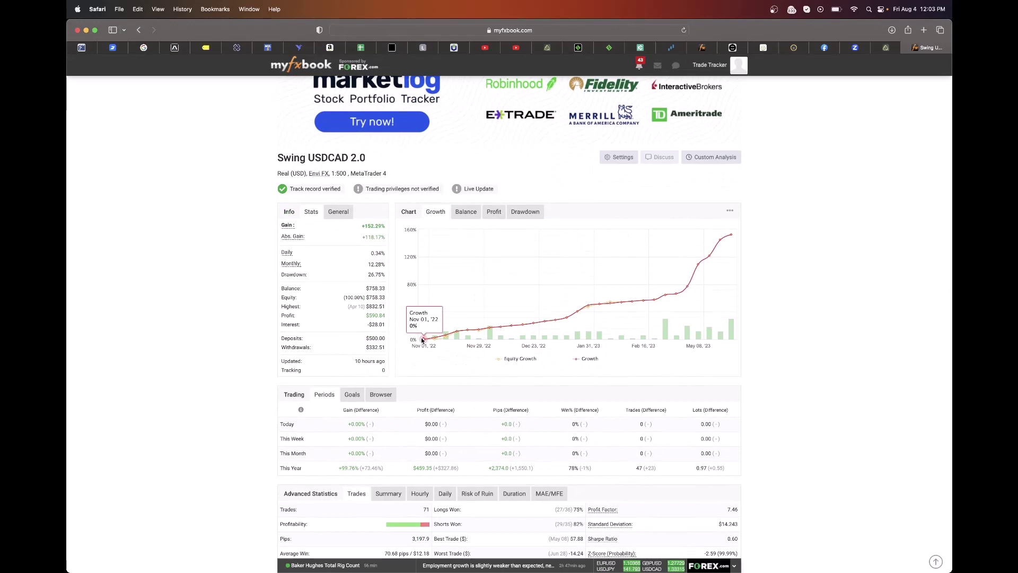
left_click(139, 29)
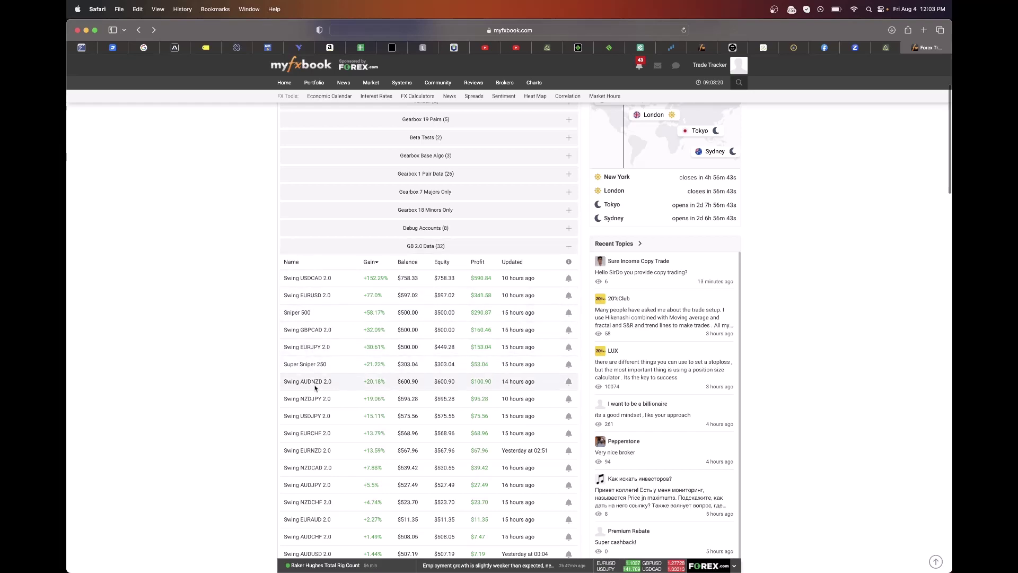
Scroll through the GB 2.0 Data accounts, checking the Swing AUDUSD 2.0 gain value.
scroll(314, 387, "down", 1)
scroll(315, 389, "down", 5)
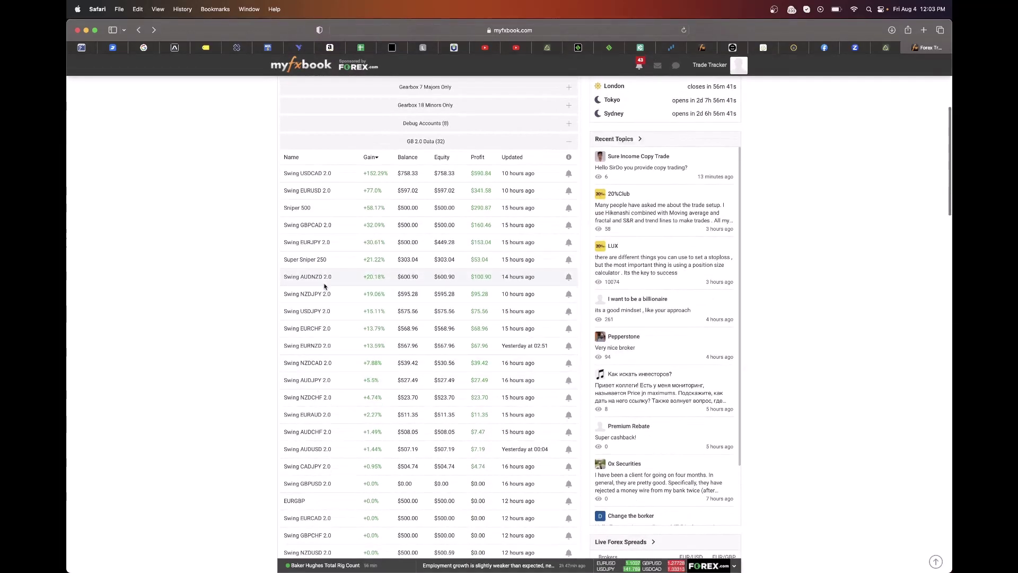
scroll(325, 287, "down", 2)
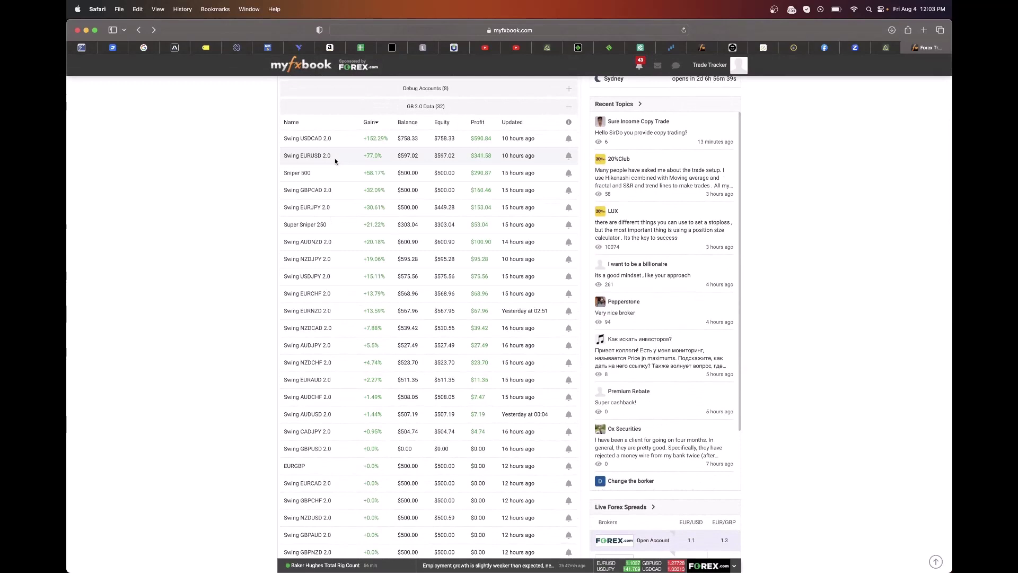
scroll(324, 153, "down", 3)
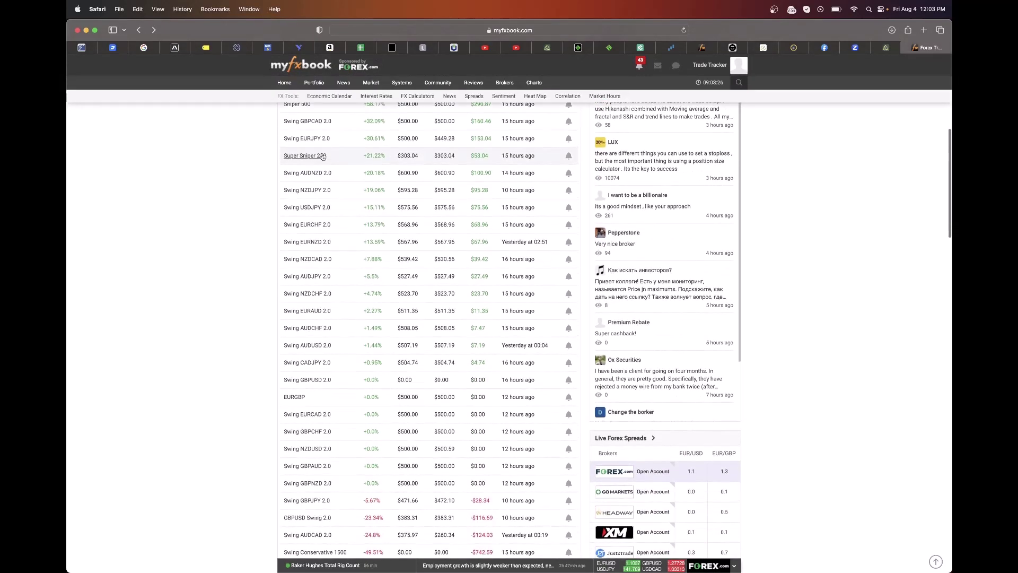
scroll(323, 156, "up", 1)
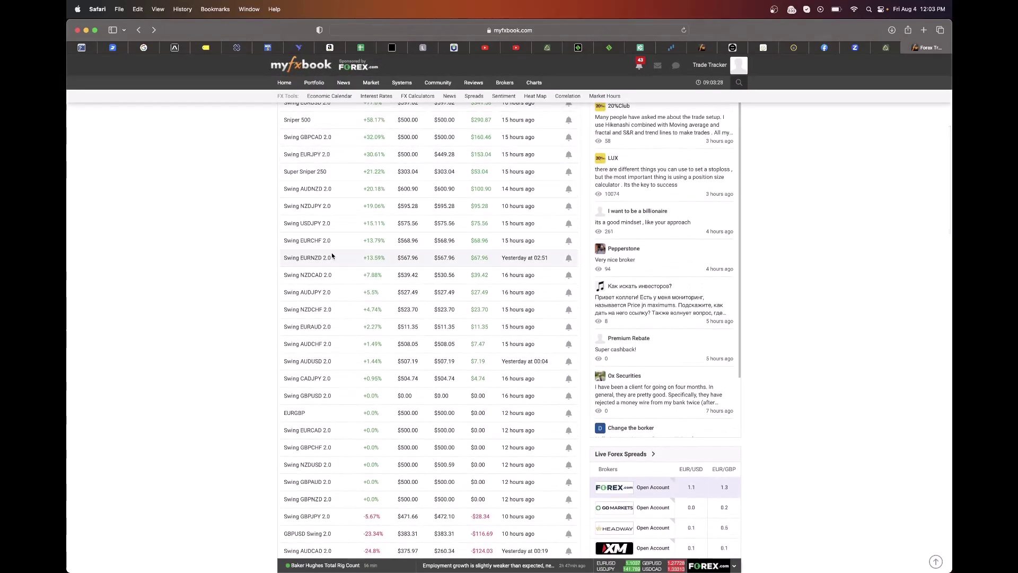
scroll(340, 360, "up", 1)
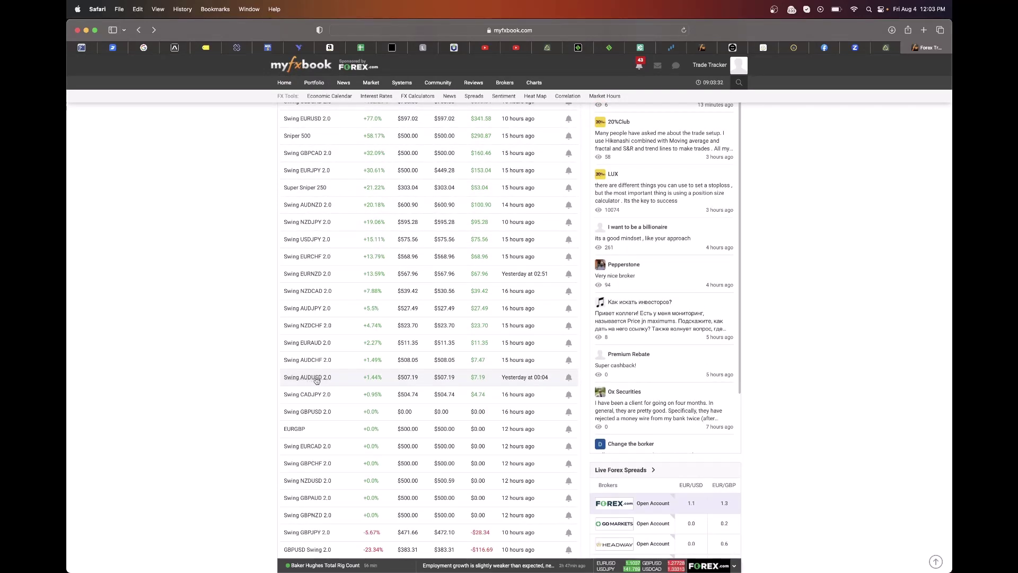
left_click_drag(367, 377, 381, 375)
left_click(381, 375)
scroll(358, 328, "up", 2)
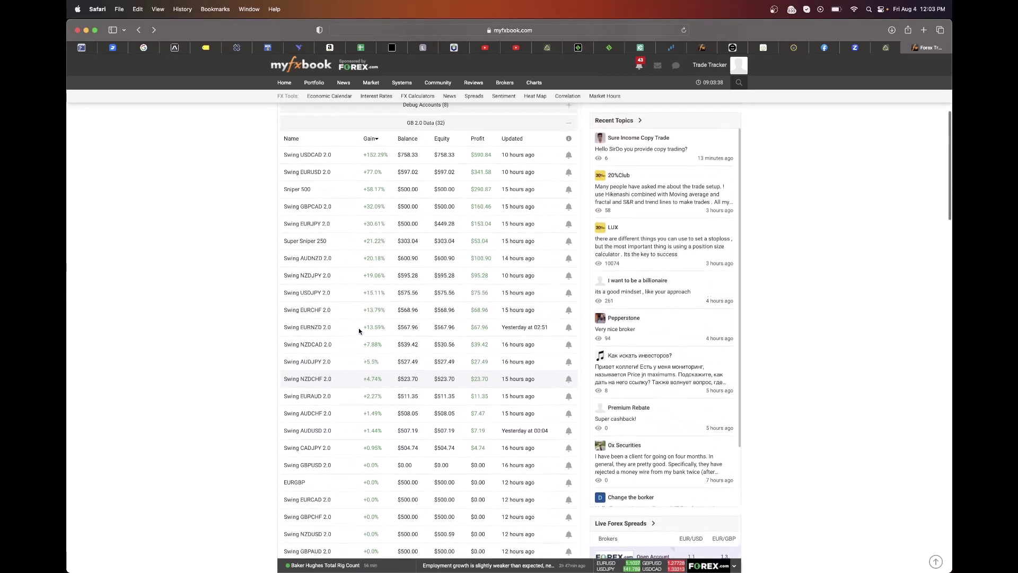
scroll(359, 331, "up", 3)
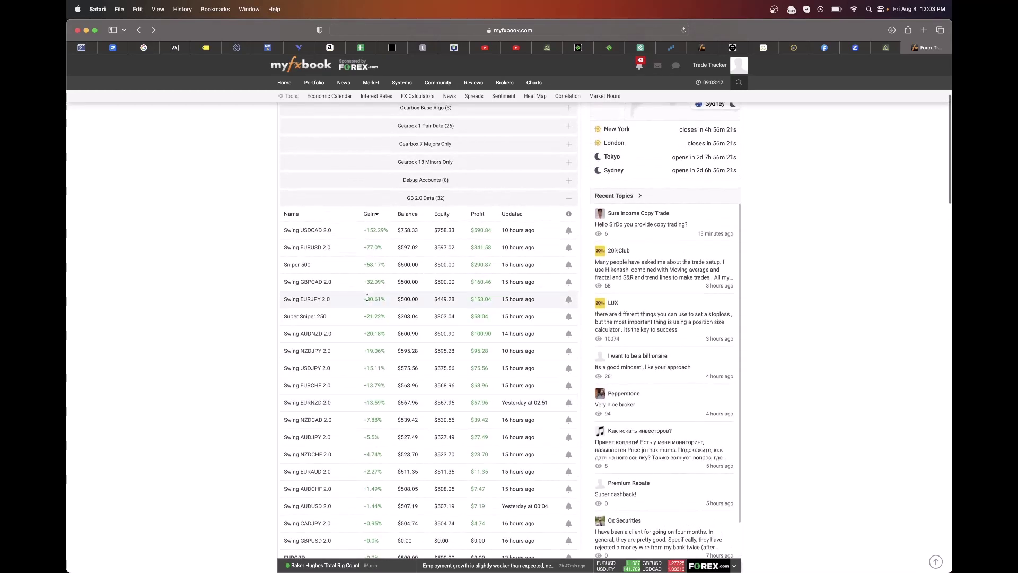
scroll(367, 297, "up", 1)
scroll(367, 297, "up", 2)
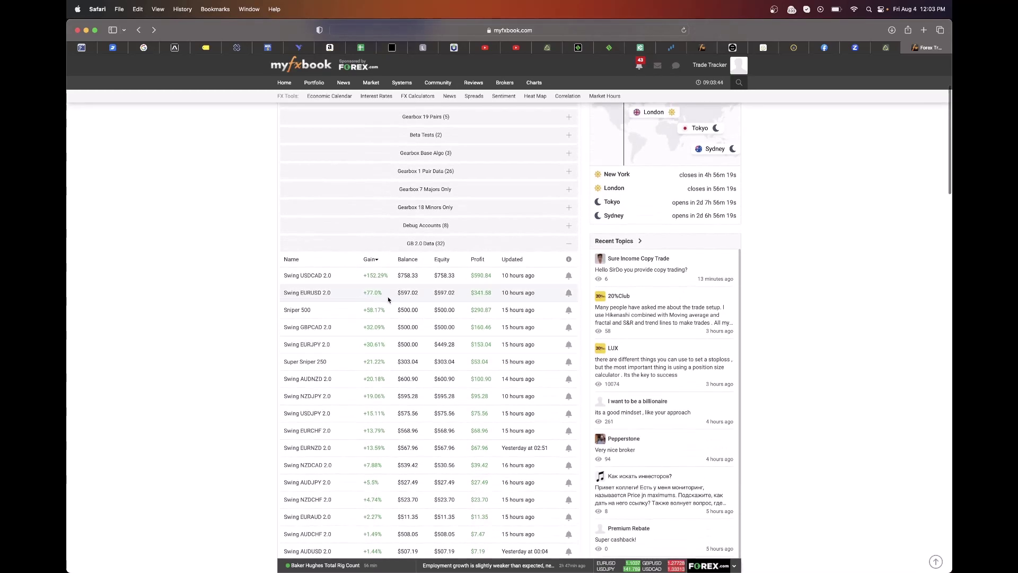
left_click_drag(382, 293, 313, 261)
left_click(283, 273)
Sort GB 2.0 Data by name, then by gain from highest to lowest.
left_click(313, 261)
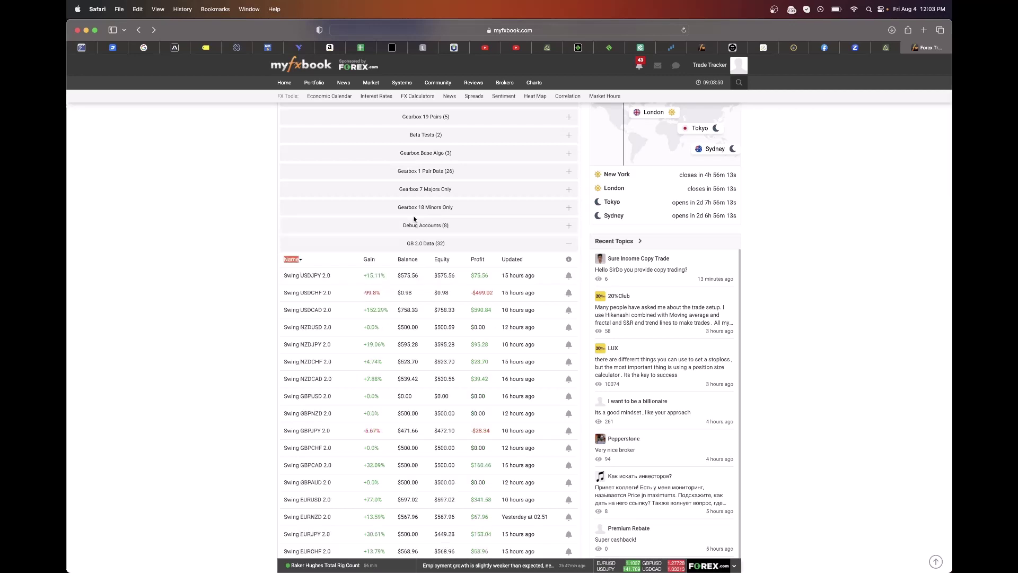
scroll(414, 220, "up", 1)
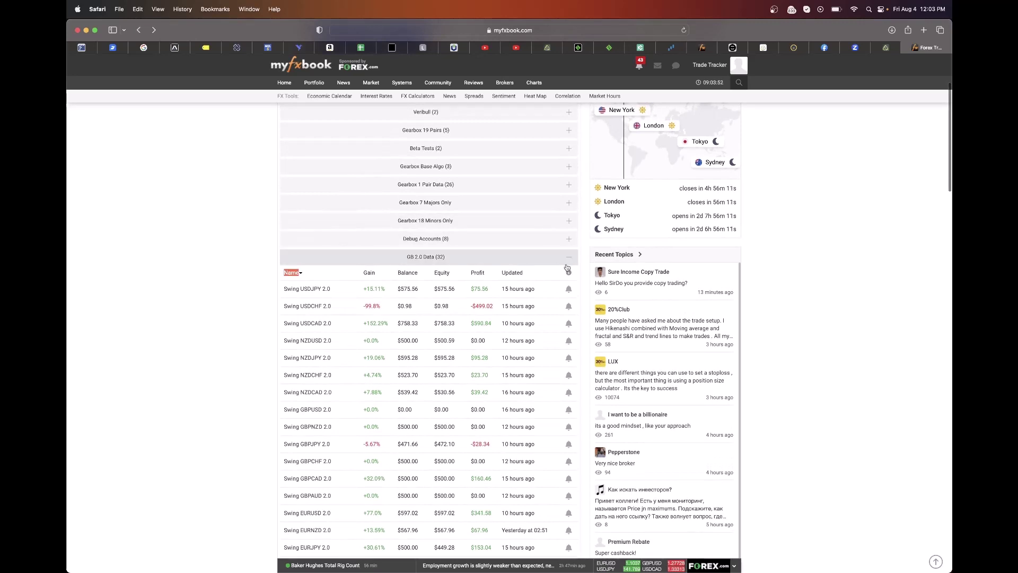
left_click(370, 273)
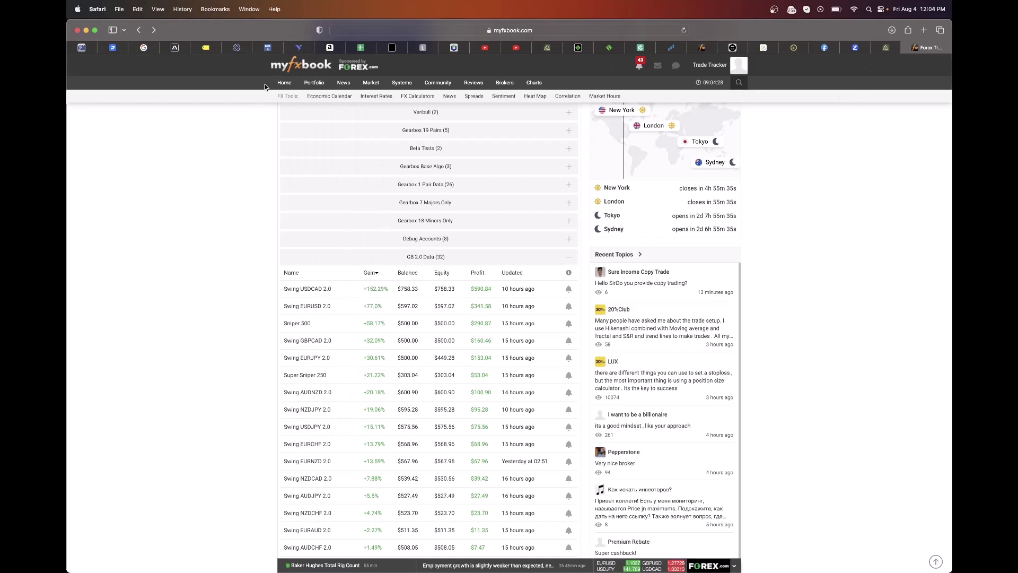
mouse_move(283, 83)
scroll(236, 254, "up", 1)
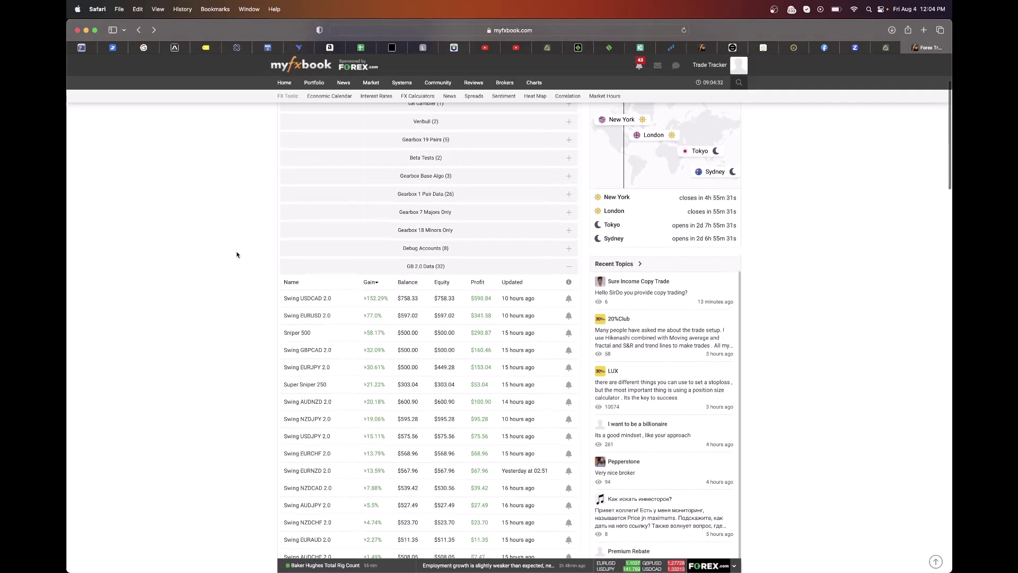
scroll(236, 255, "down", 1)
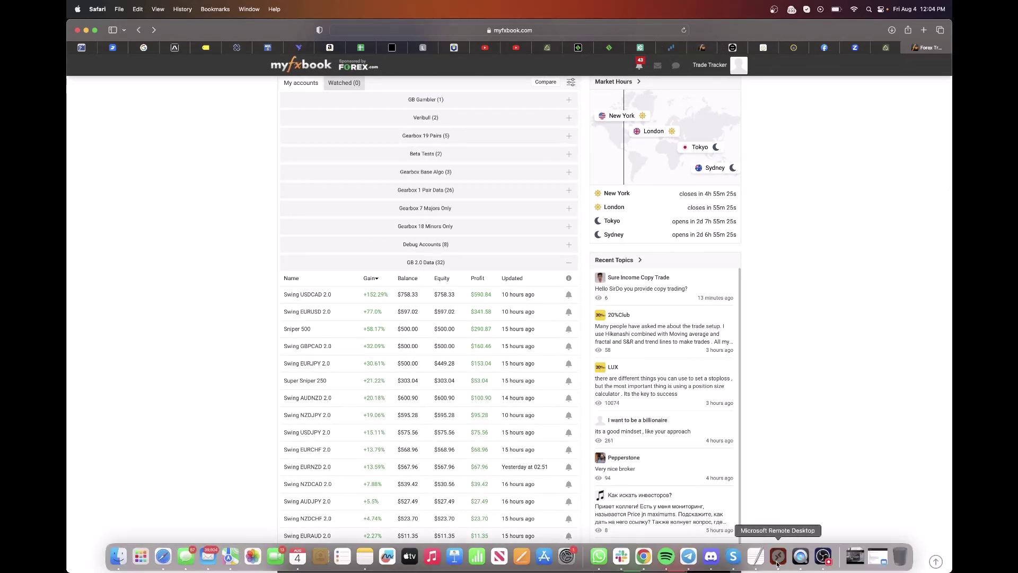
Connect to the 12Core GB 2.0 Data Accounts NY PC, retrying after the error and accepting the certificate.
left_click(778, 557)
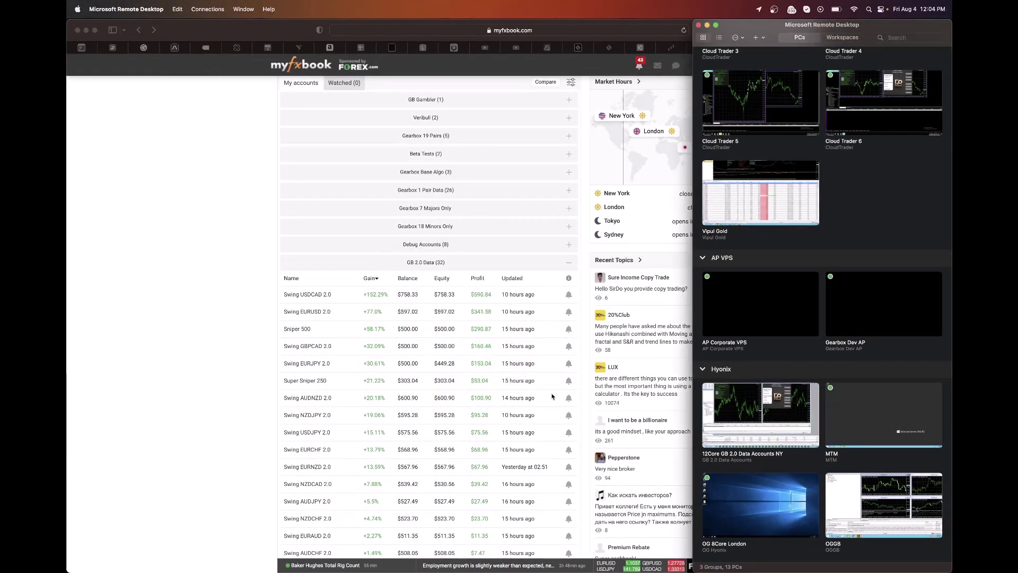
double_click(791, 421)
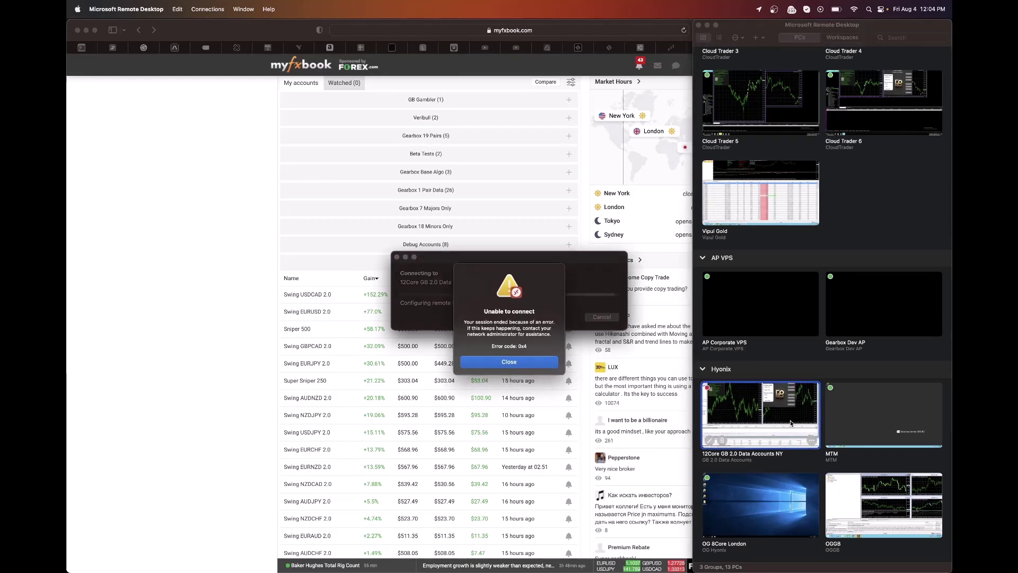
key("Return")
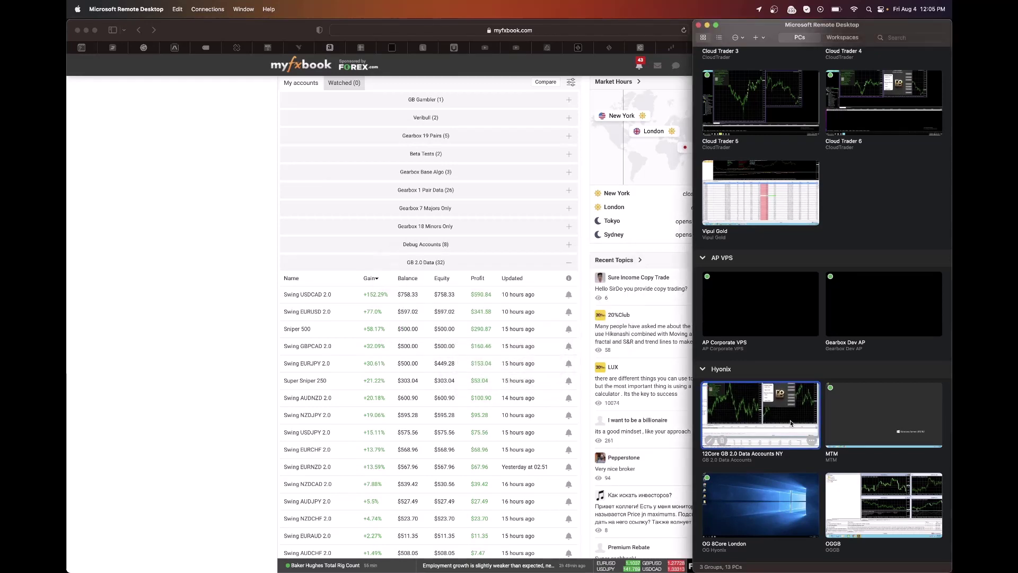
double_click(759, 431)
key("Return")
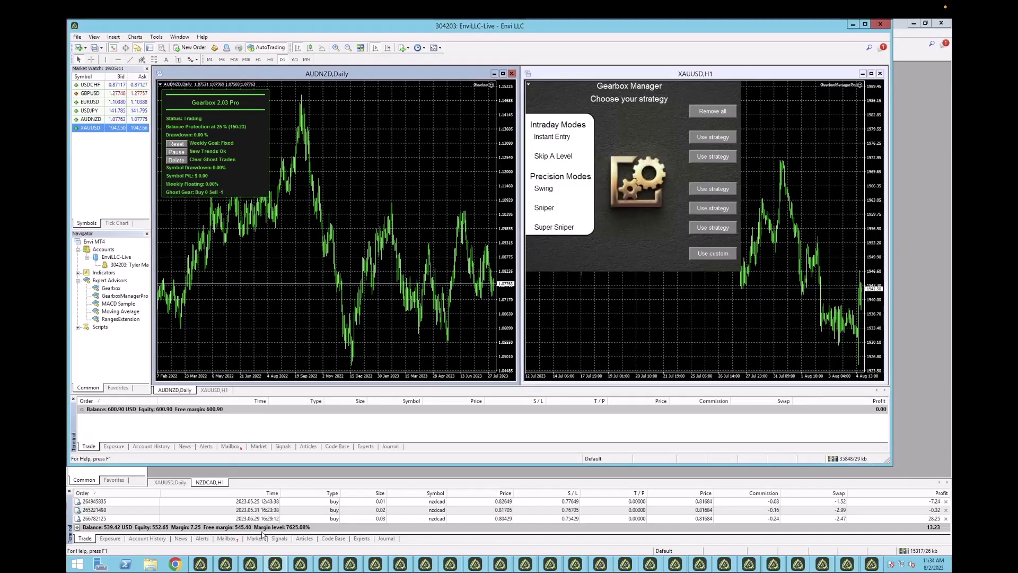
Show the four open AUDCAD trades in an enlarged Trade panel, then switch to the AUDCHF Daily account.
left_click(203, 565)
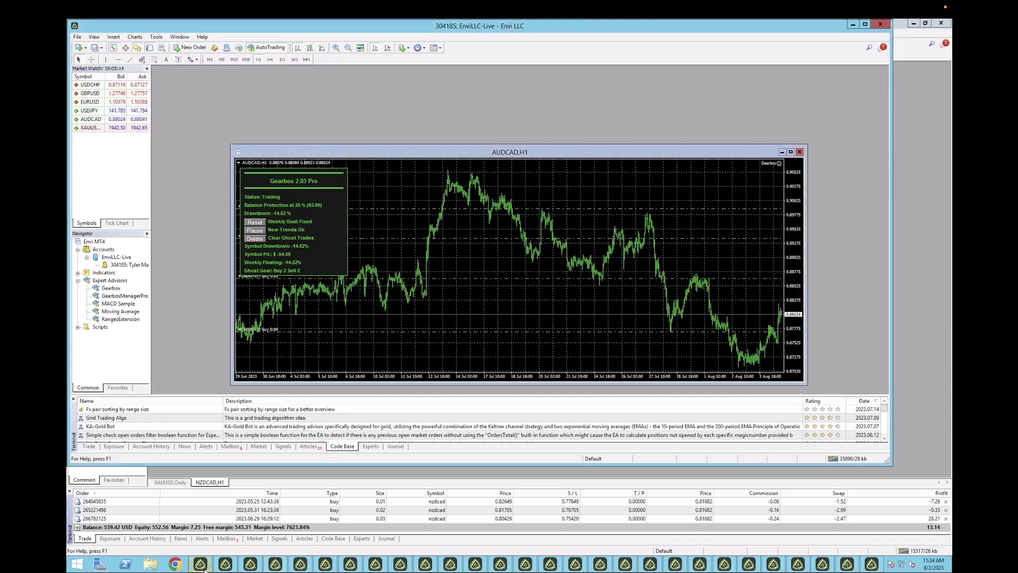
left_click(89, 446)
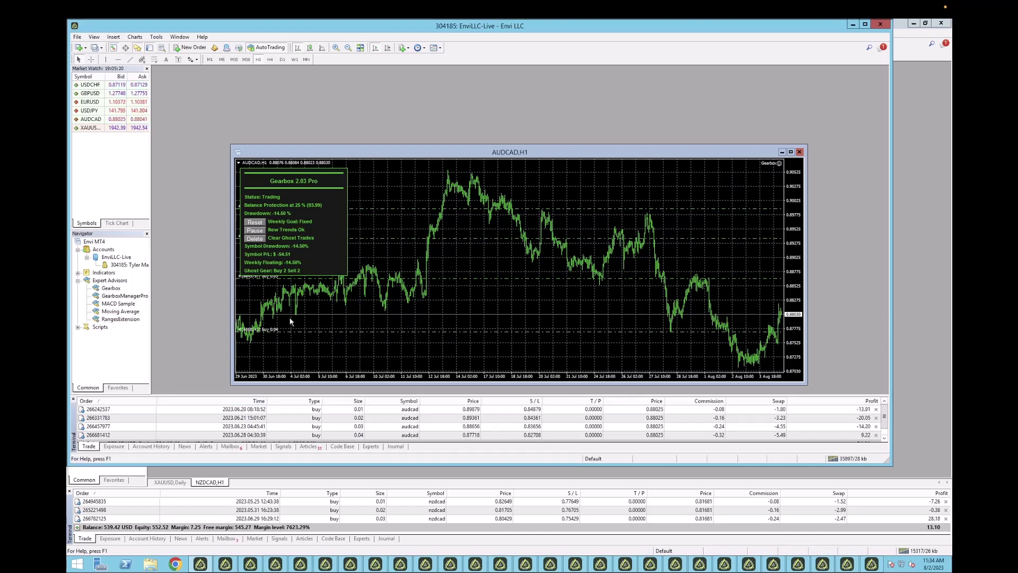
left_click_drag(398, 395, 398, 317)
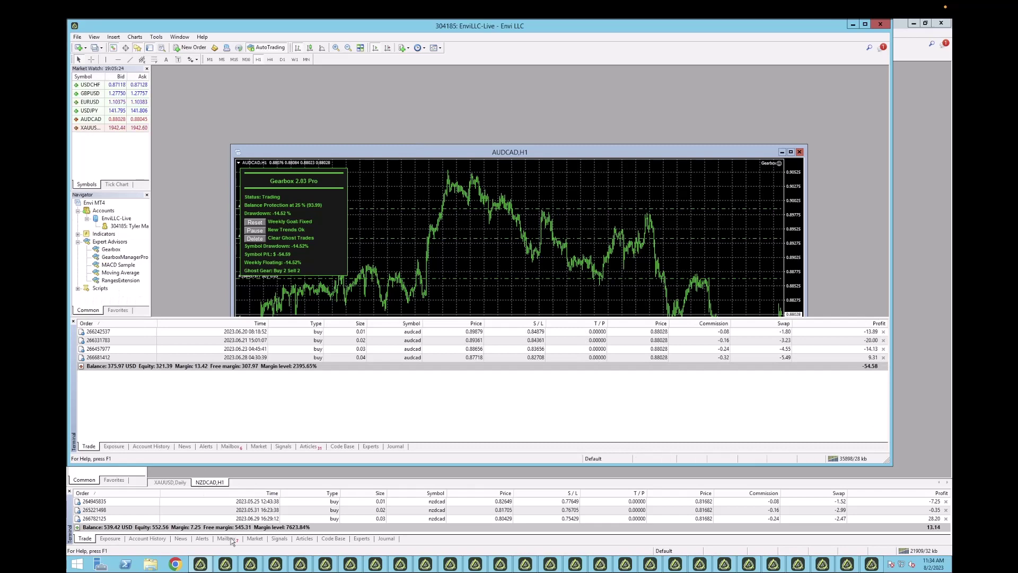
left_click(225, 564)
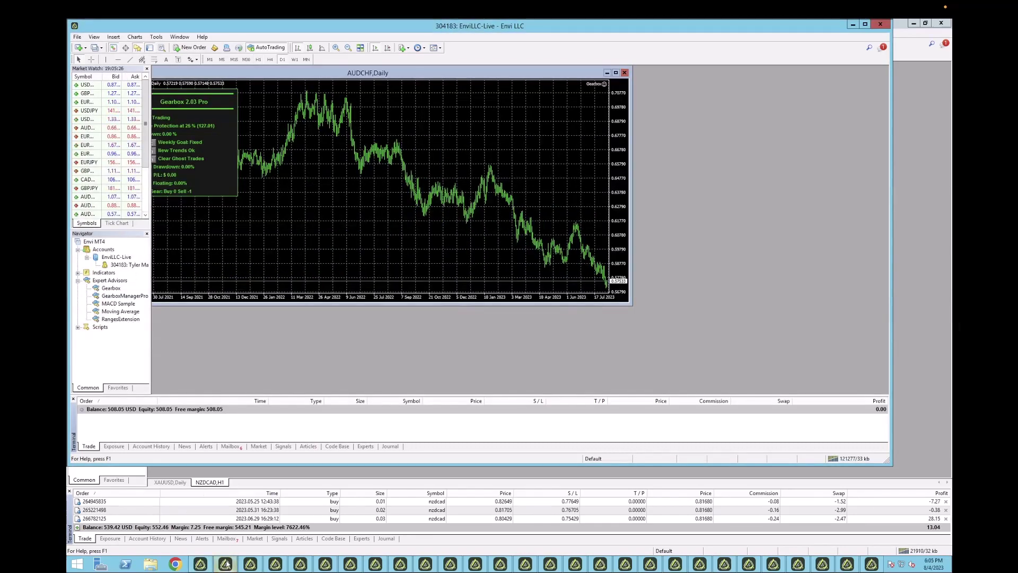
Maximize the AUDCHF Daily chart and check the AUDJPY, AUDNZD, AUDUSD and CADCHF accounts' trades.
left_click(360, 47)
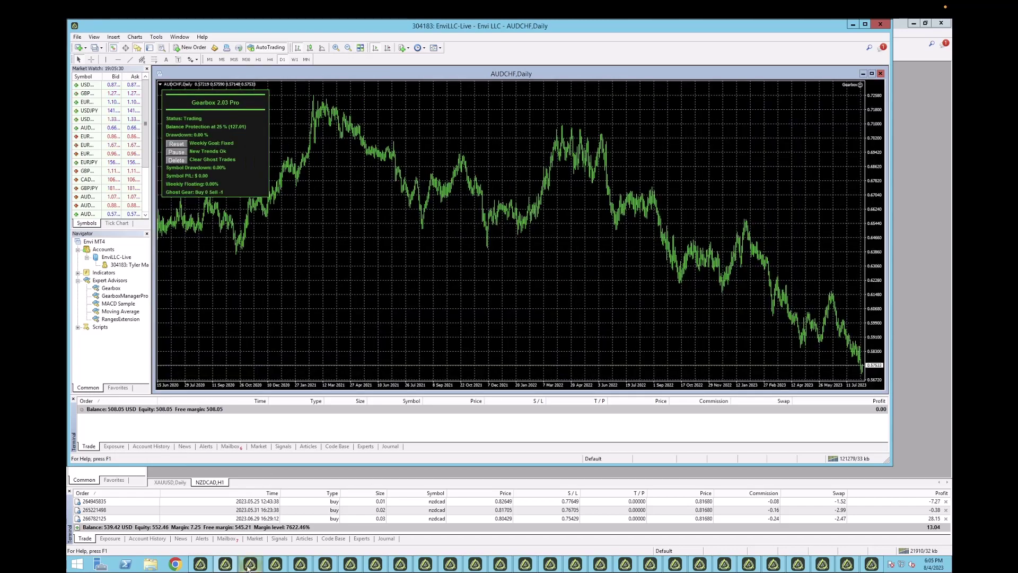
left_click(249, 567)
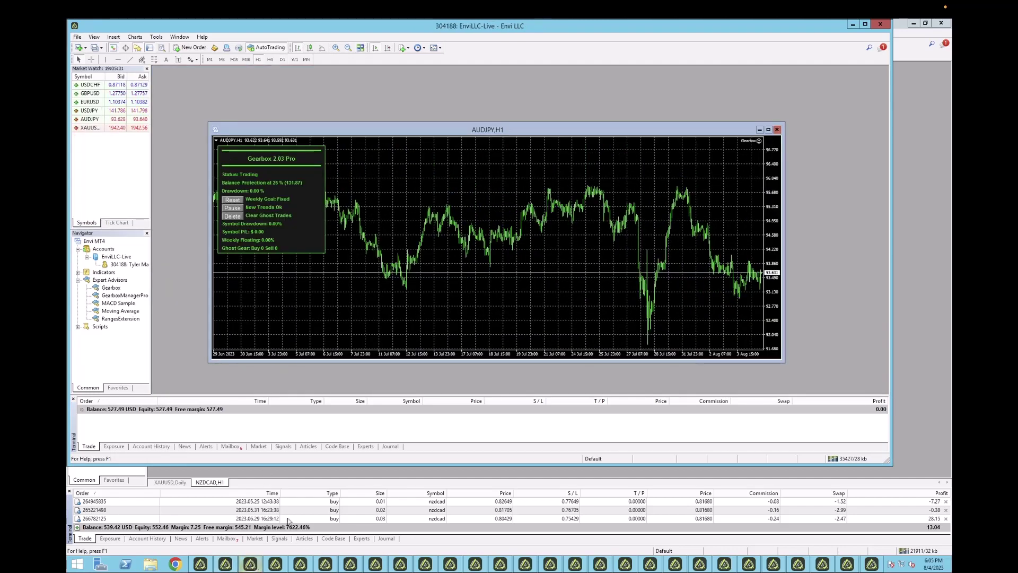
left_click(276, 565)
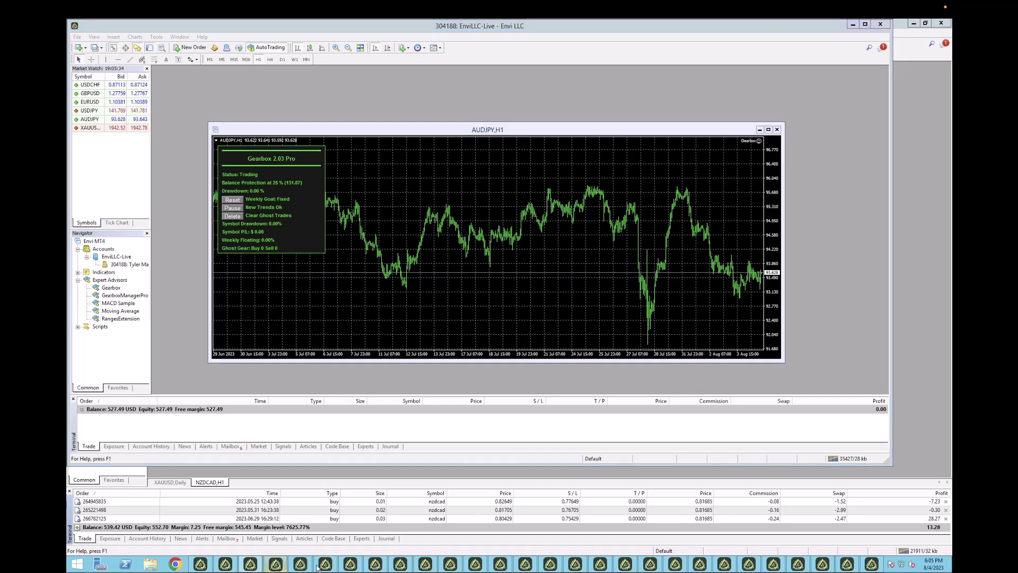
left_click(301, 565)
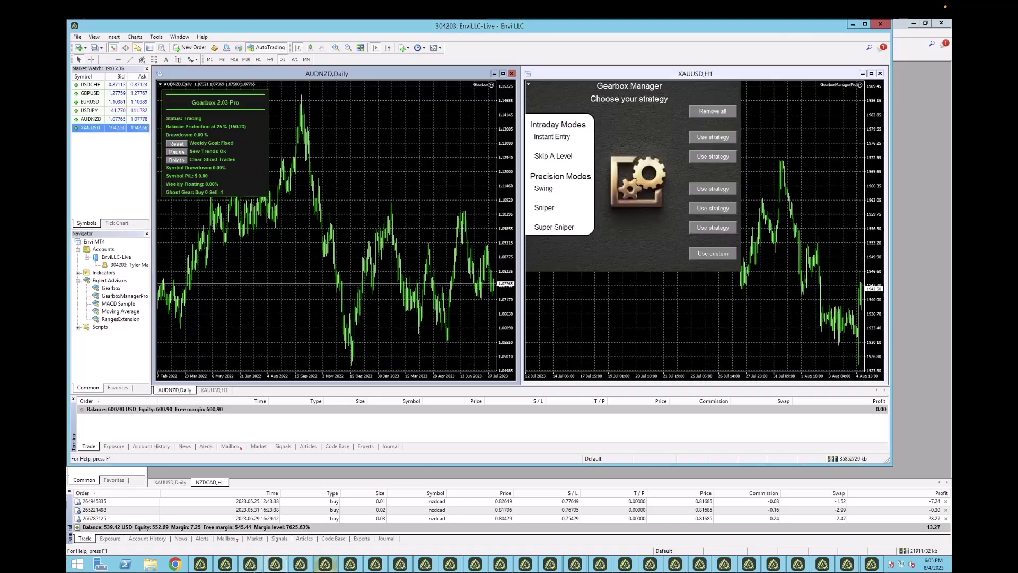
left_click(300, 565)
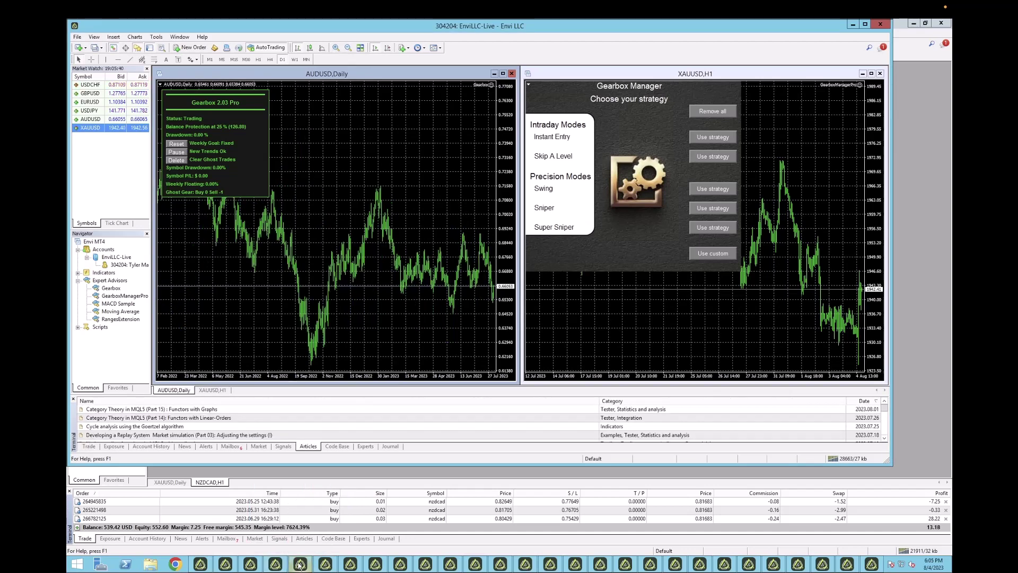
left_click(88, 446)
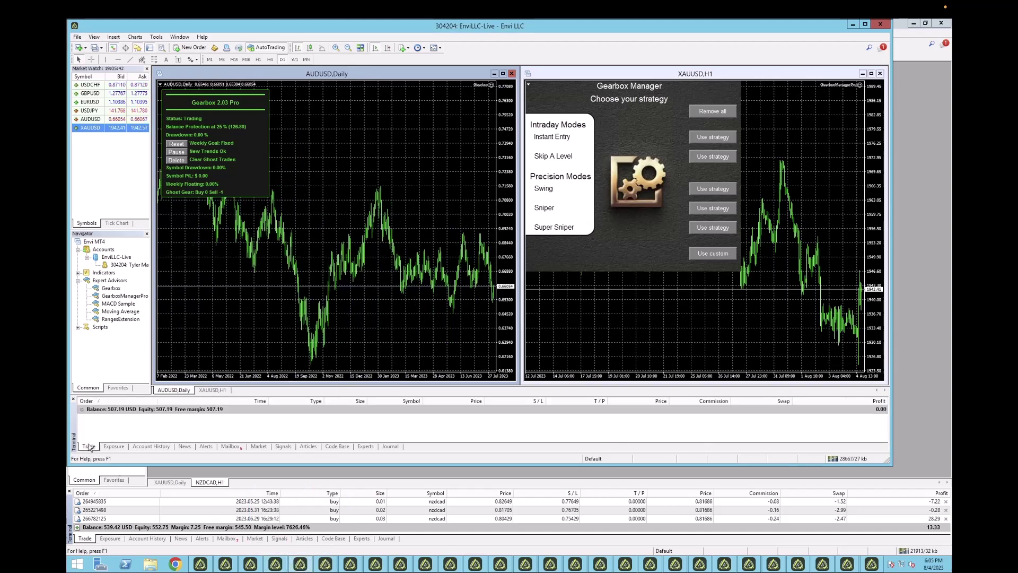
left_click(330, 566)
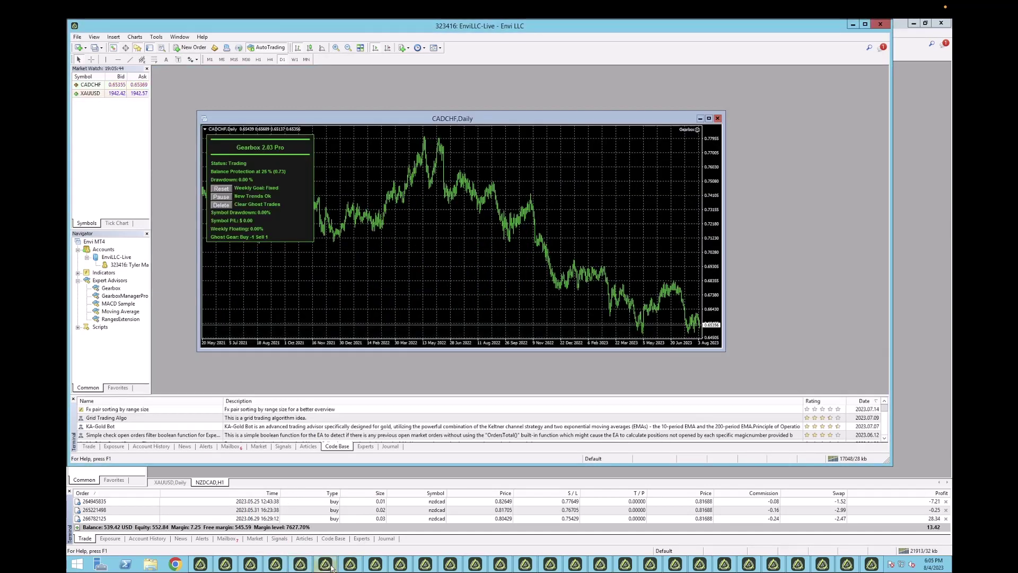
left_click(87, 448)
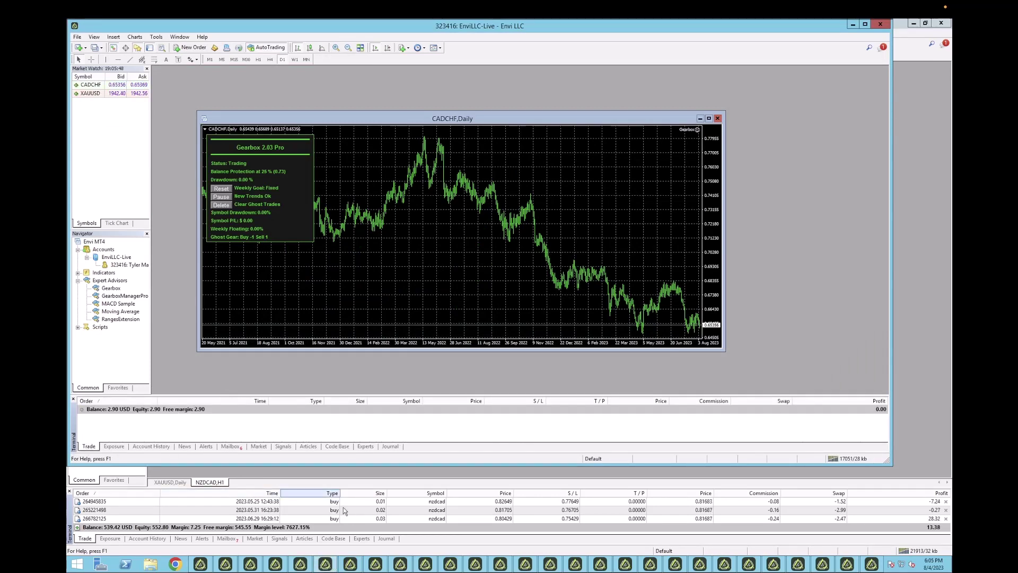
Step through the CADJPY, CHFJPY, EURAUD, EURCAD, EURCHF and EURGBP accounts to the EURJPY one.
left_click(351, 563)
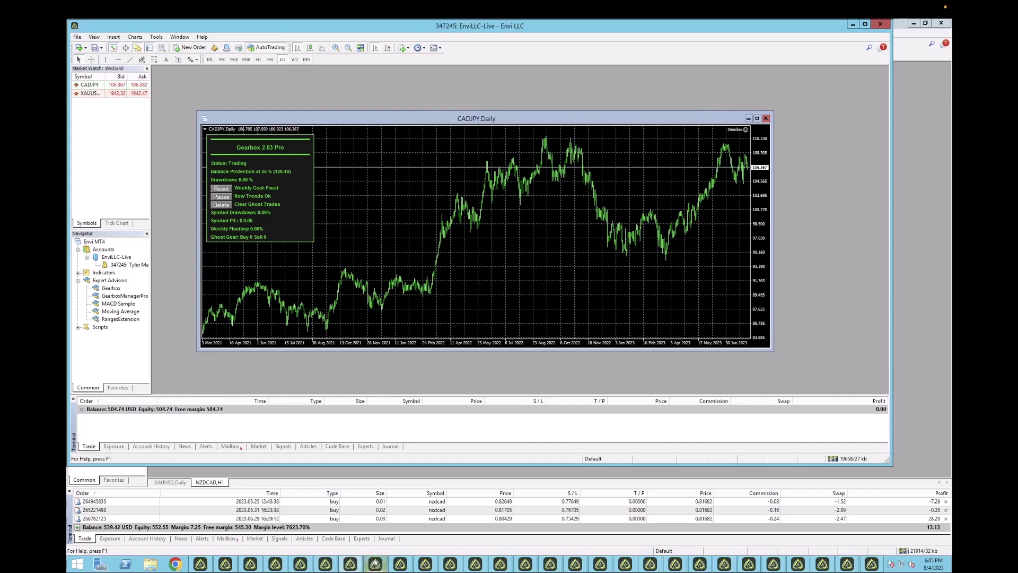
left_click(375, 564)
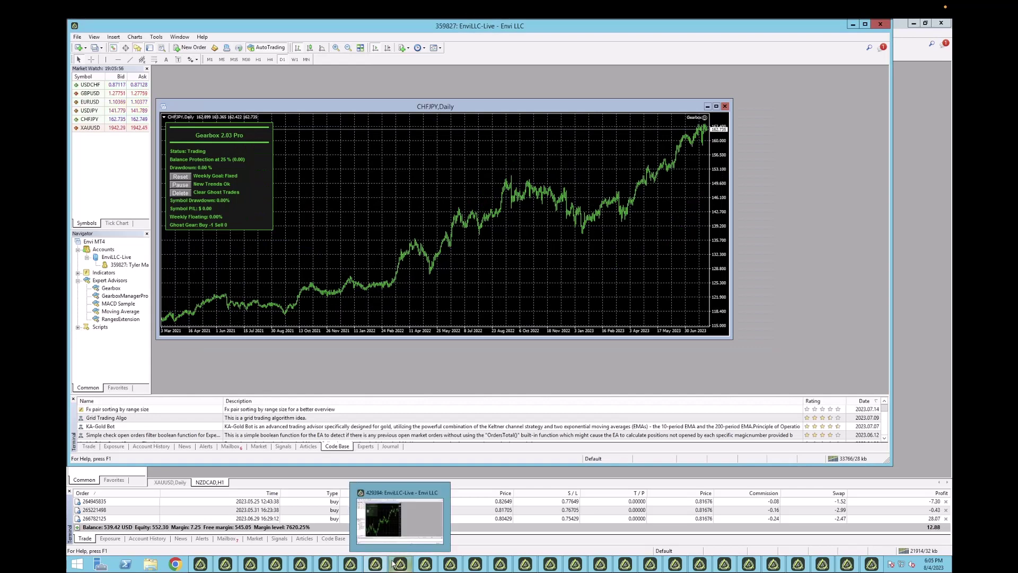
left_click(395, 563)
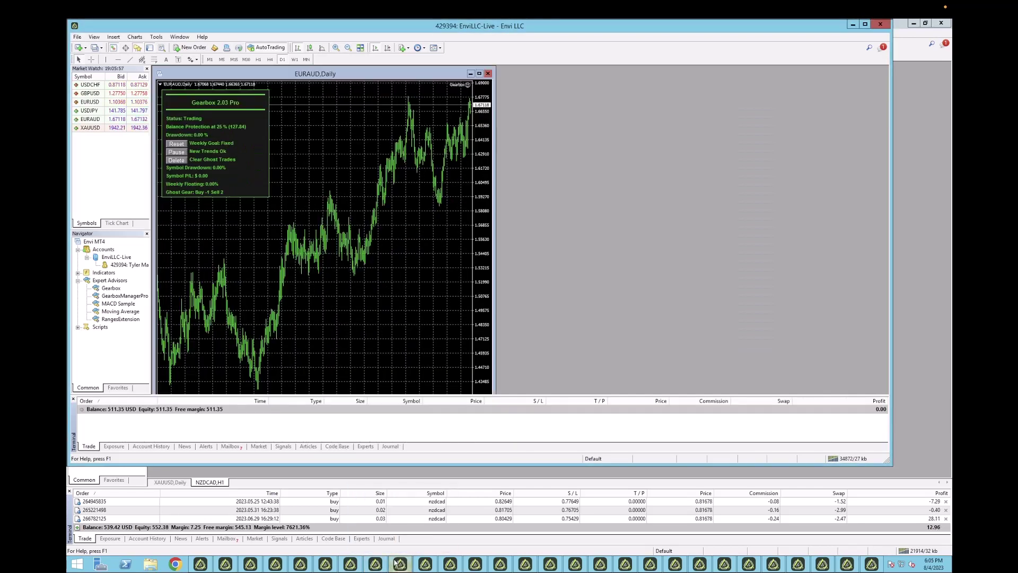
left_click(434, 562)
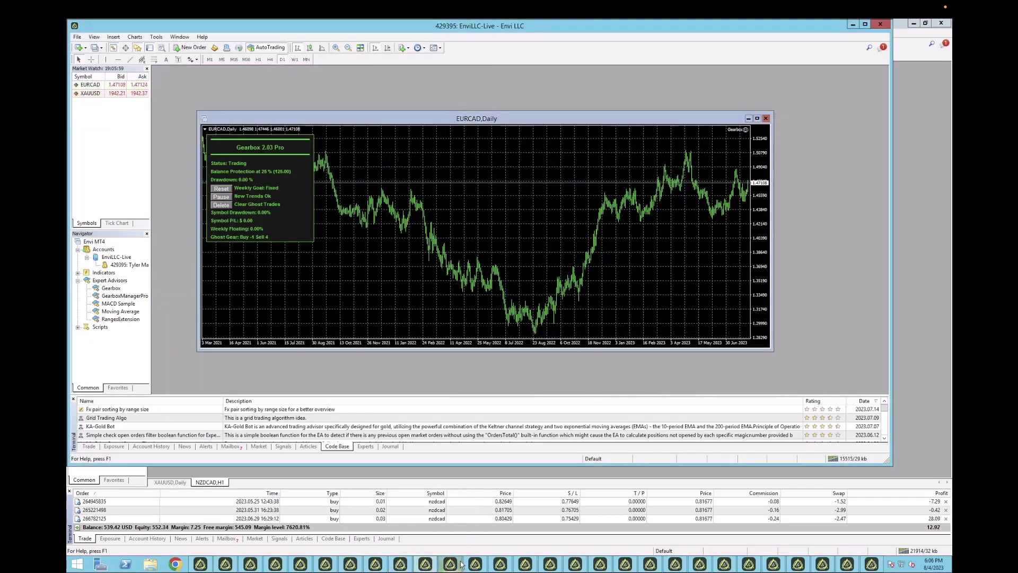
left_click(450, 563)
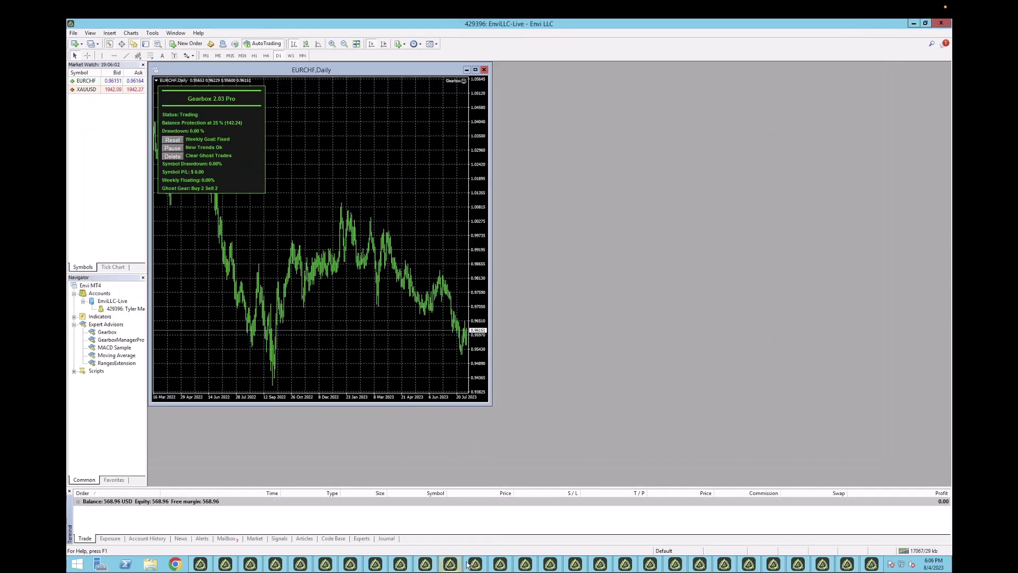
left_click(474, 564)
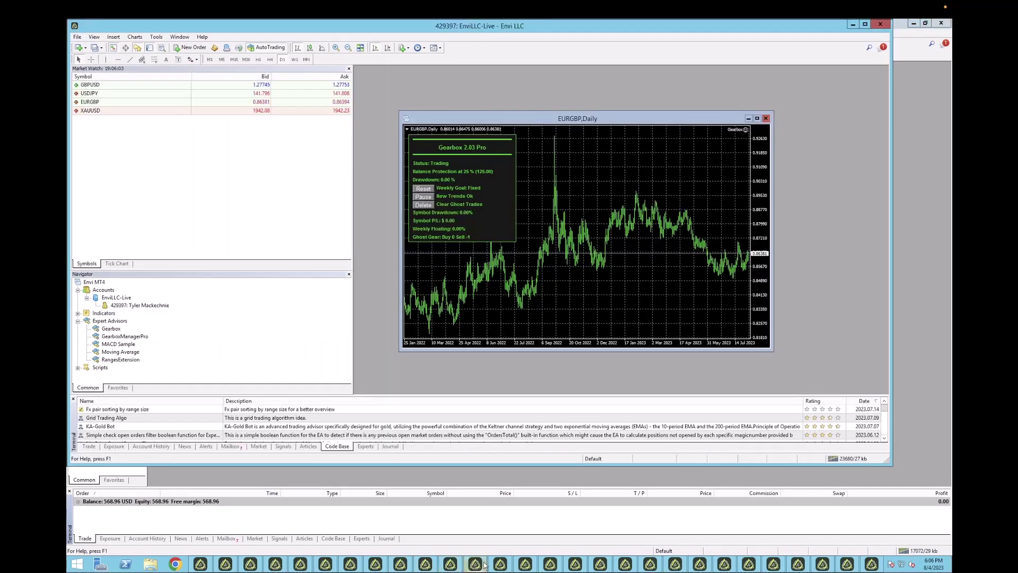
left_click(501, 565)
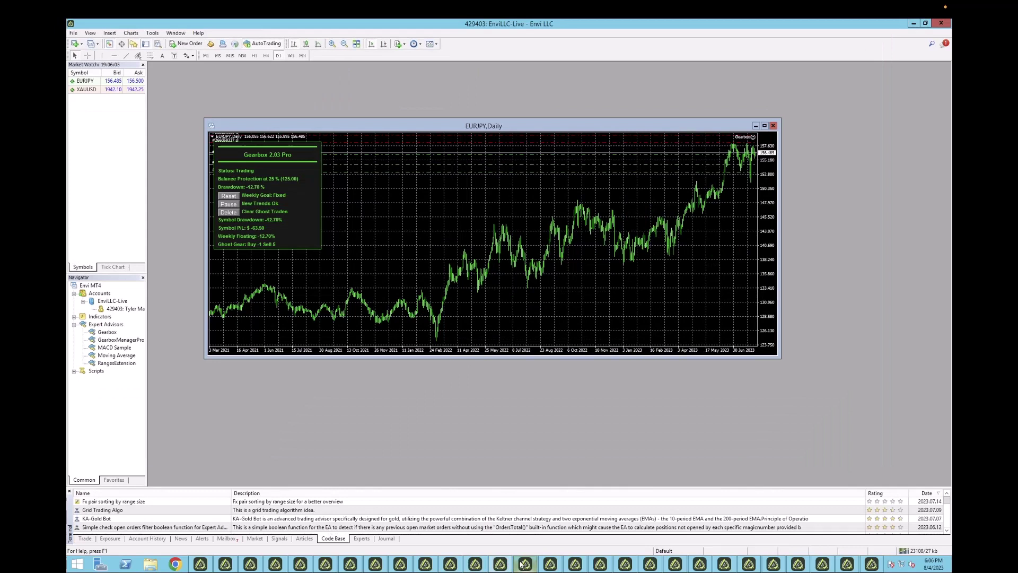
mouse_move(524, 566)
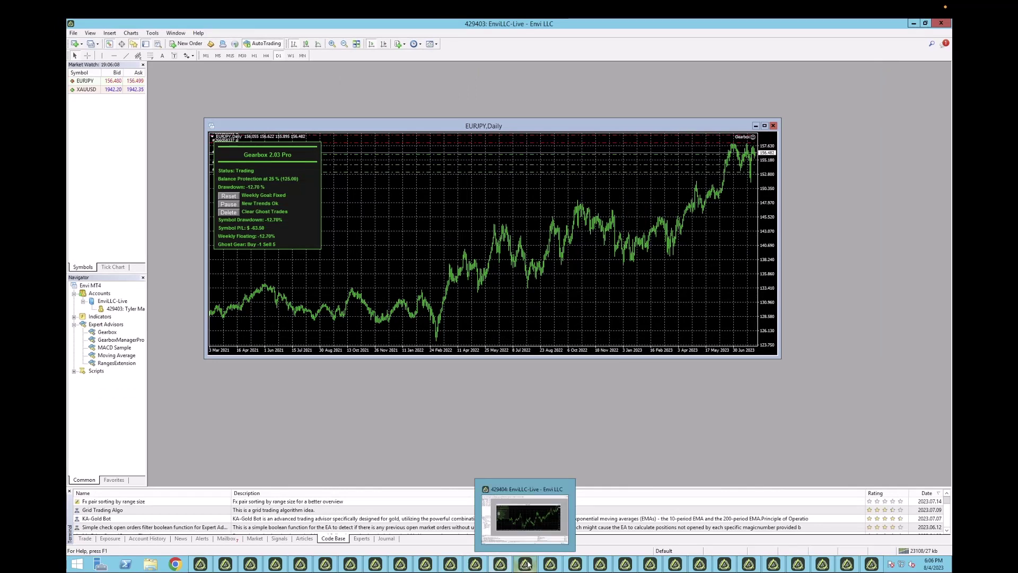
Show the three open EURJPY sell trades in a taller Trade panel.
left_click(85, 538)
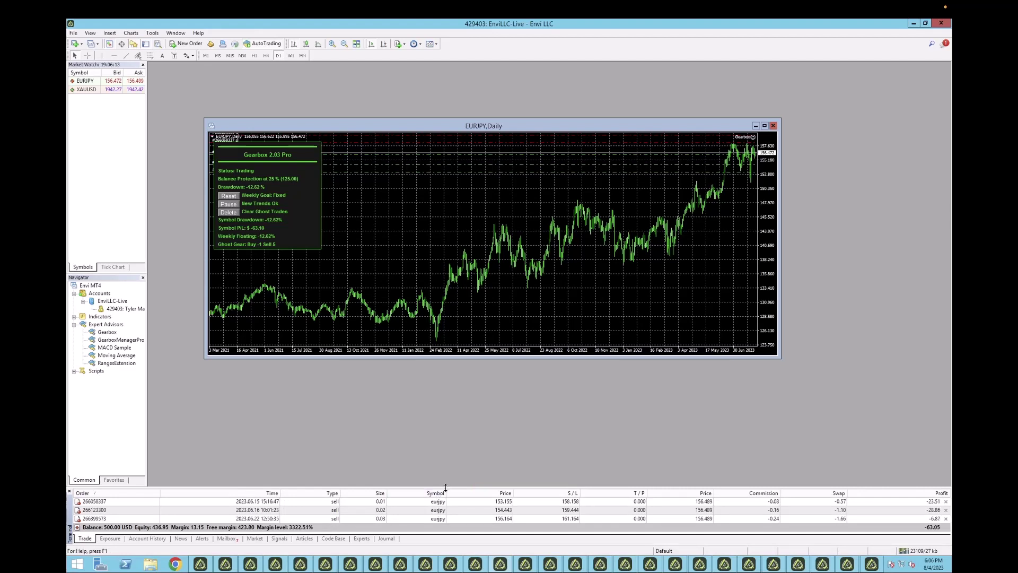
left_click_drag(445, 487, 440, 441)
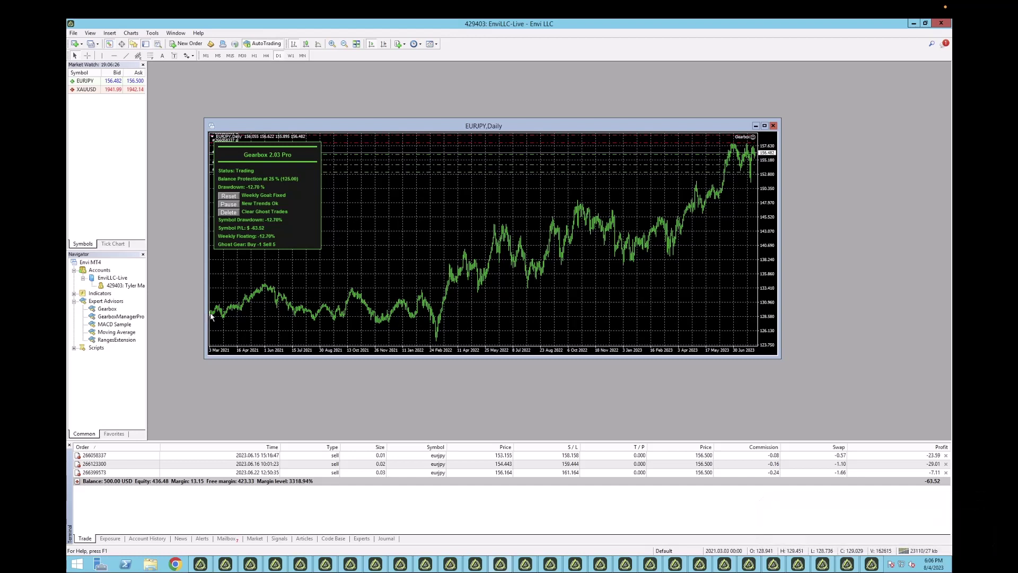
scroll(494, 286, "down", 2)
Pan the EURJPY chart back through 2016–2018 history, then return it to the latest bars.
left_click_drag(469, 288, 714, 269)
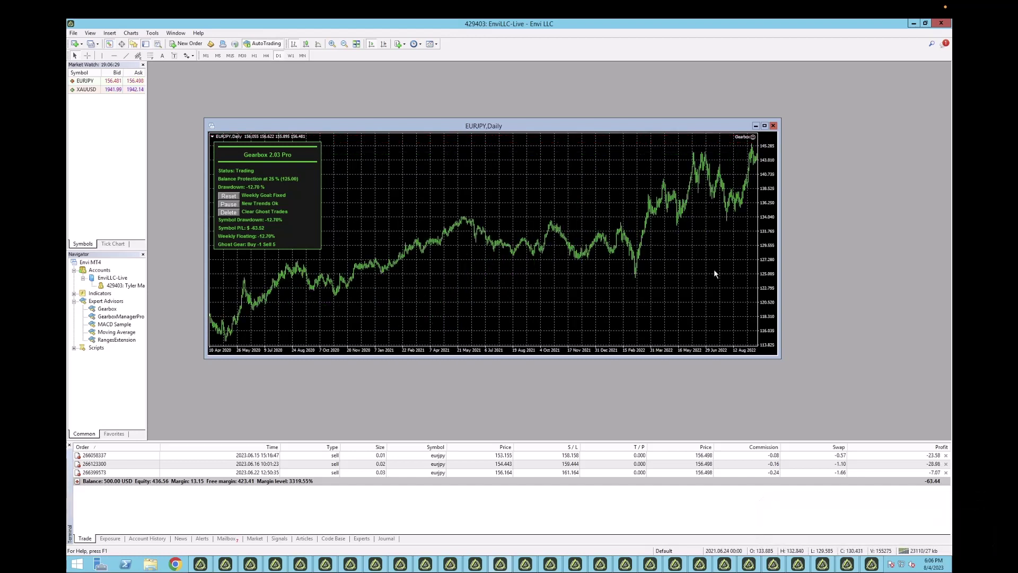
left_click_drag(603, 269, 775, 288)
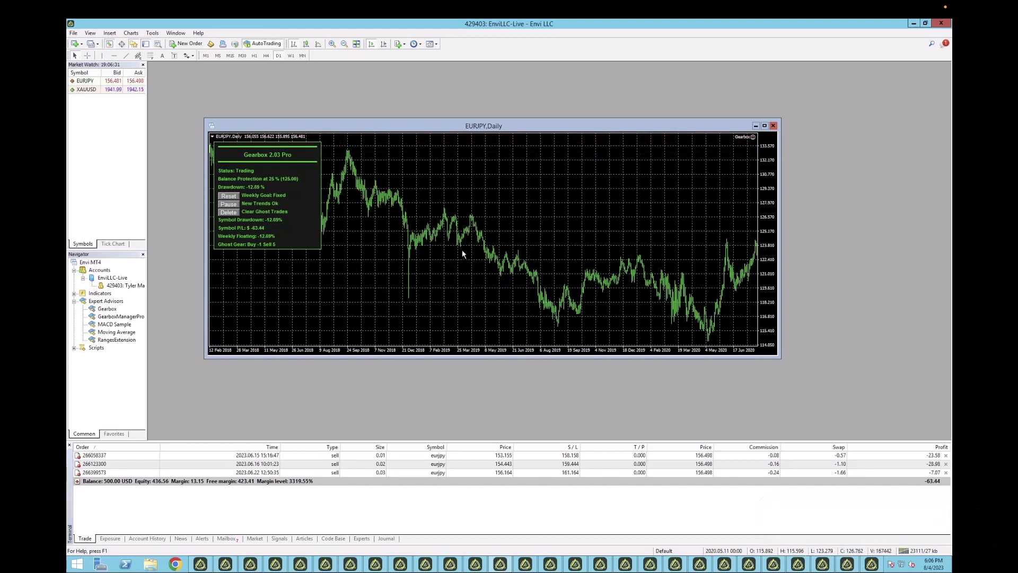
left_click_drag(466, 250, 752, 250)
left_click_drag(461, 261, 683, 255)
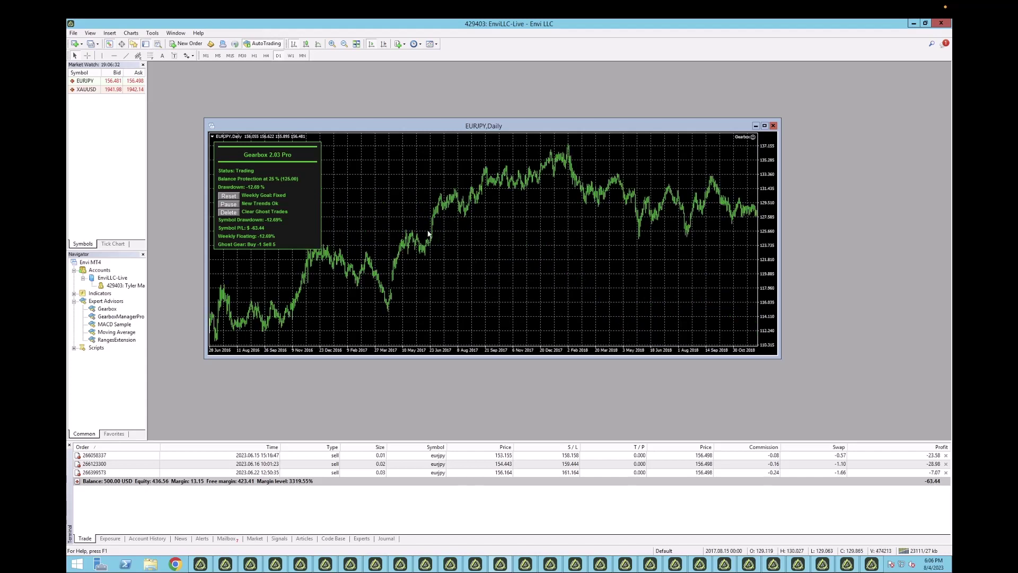
key("End")
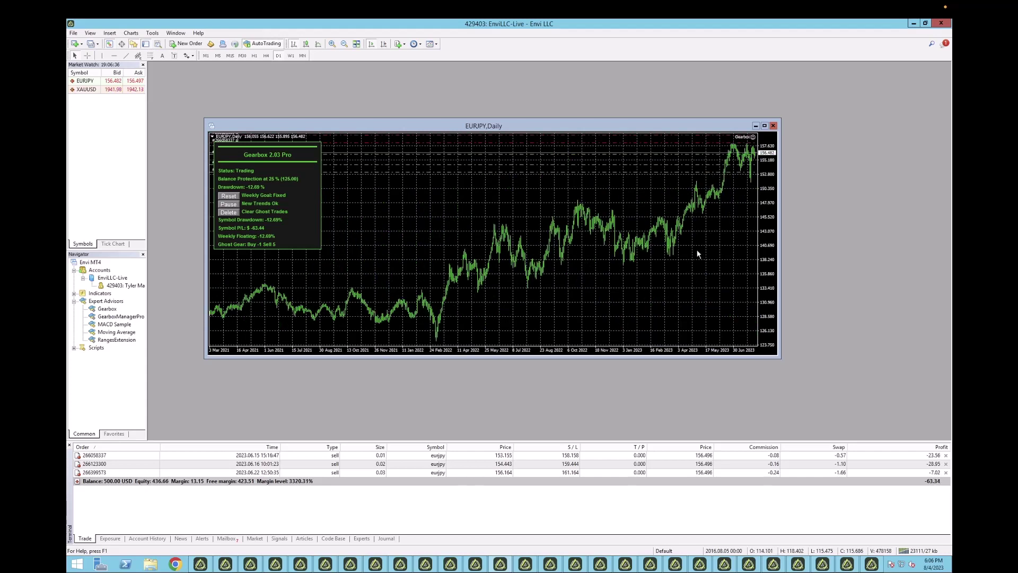
scroll(698, 254, "up", 3)
left_click_drag(645, 265, 363, 269)
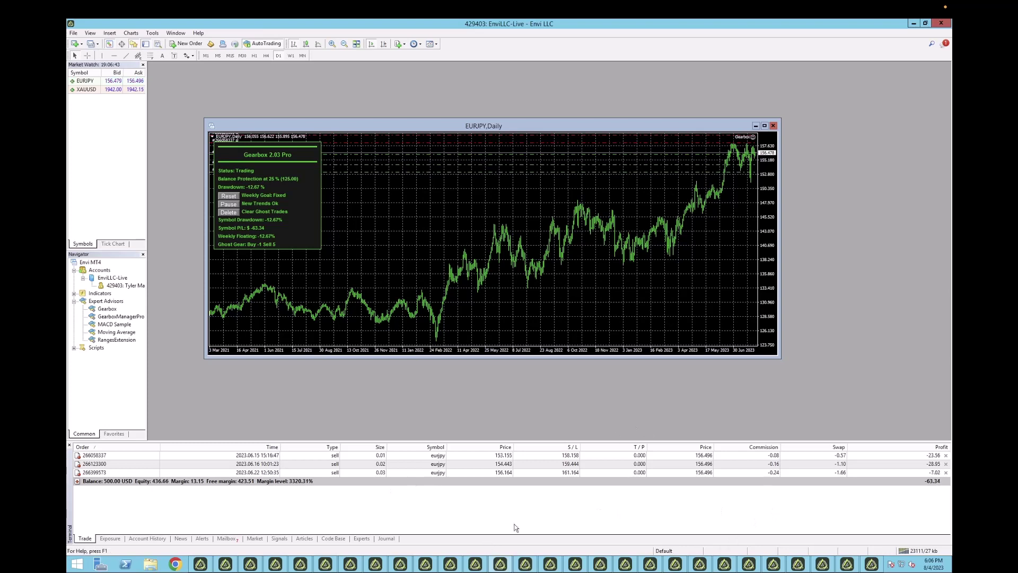
mouse_move(532, 567)
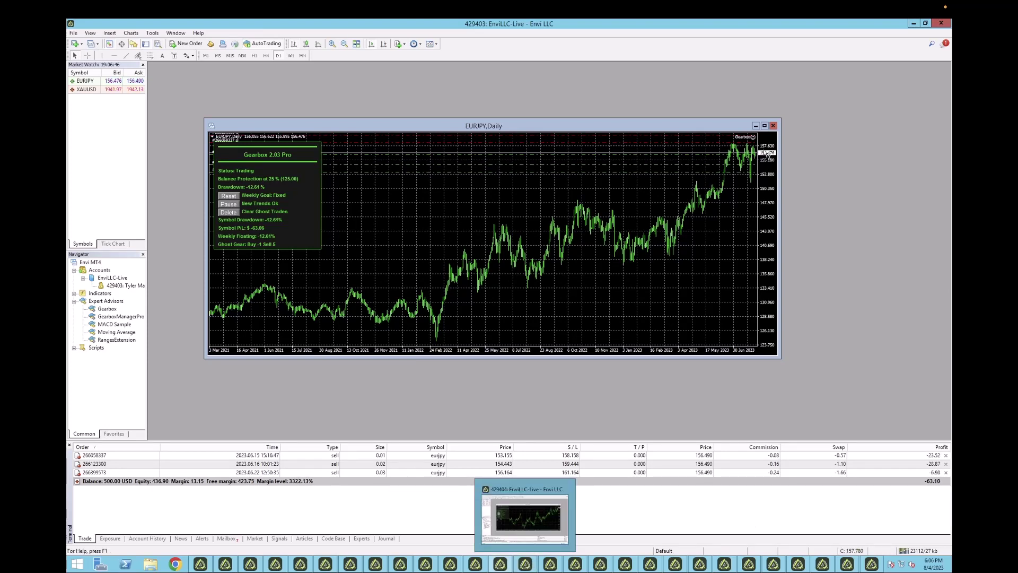
Switch to the next Gearbox terminal, the one with the EURUSD H1 chart.
left_click(526, 566)
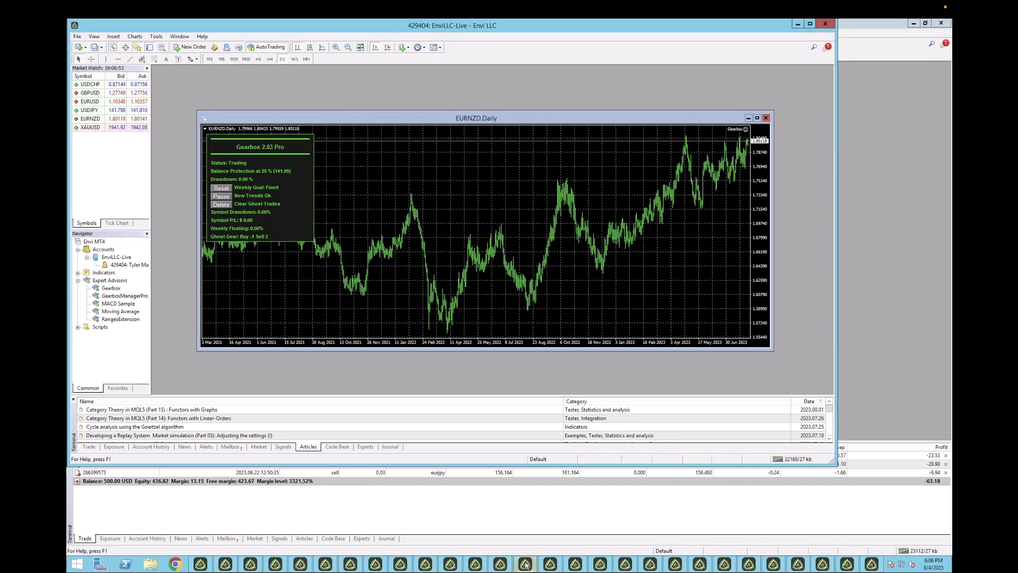
left_click(550, 565)
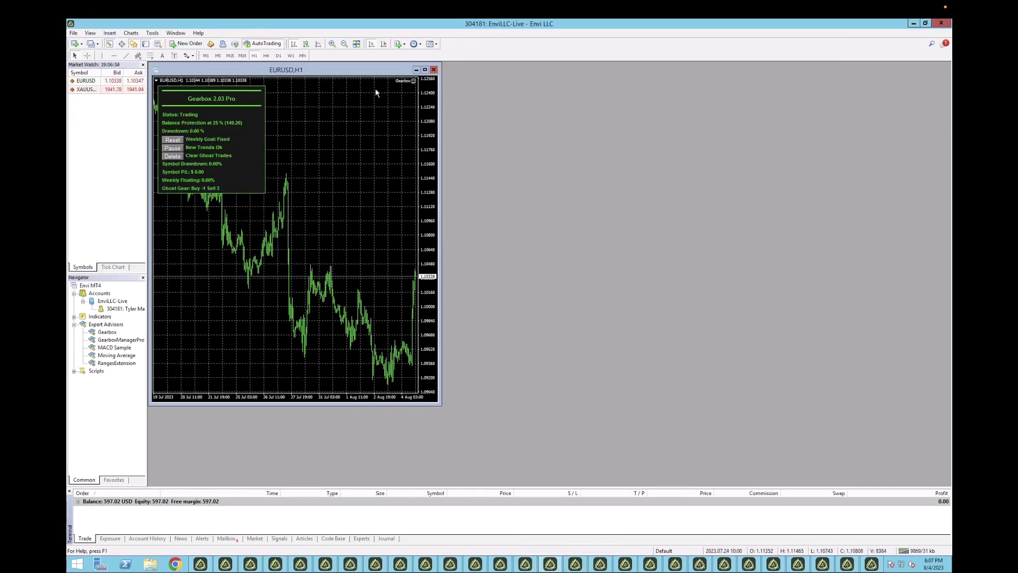
double_click(415, 81)
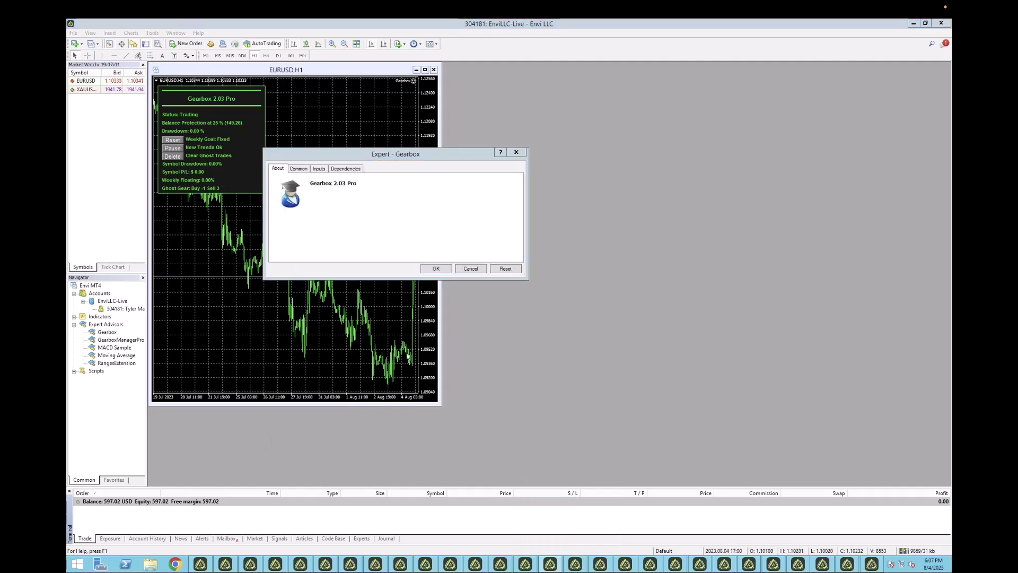
left_click(319, 171)
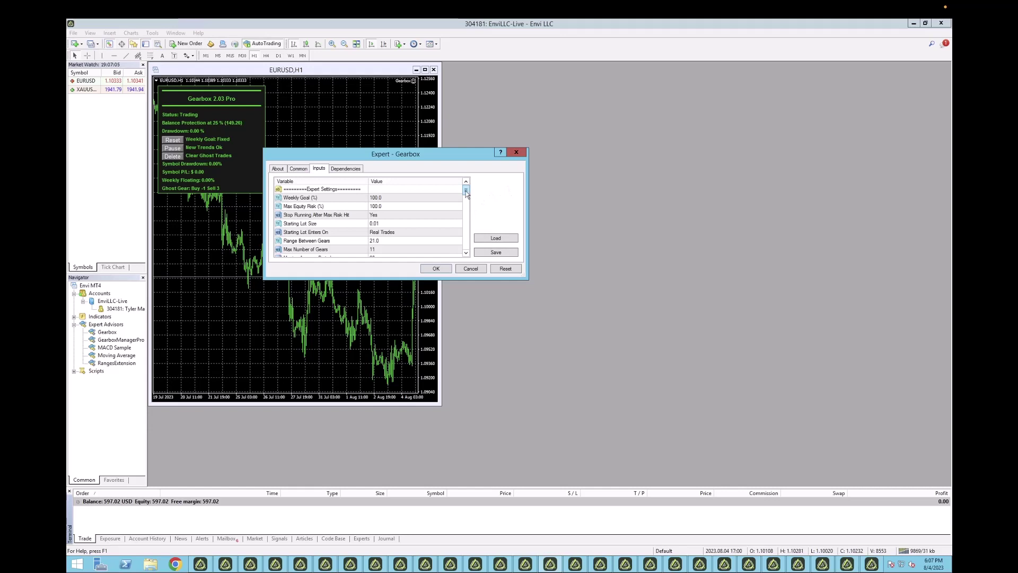
left_click_drag(465, 192, 465, 215)
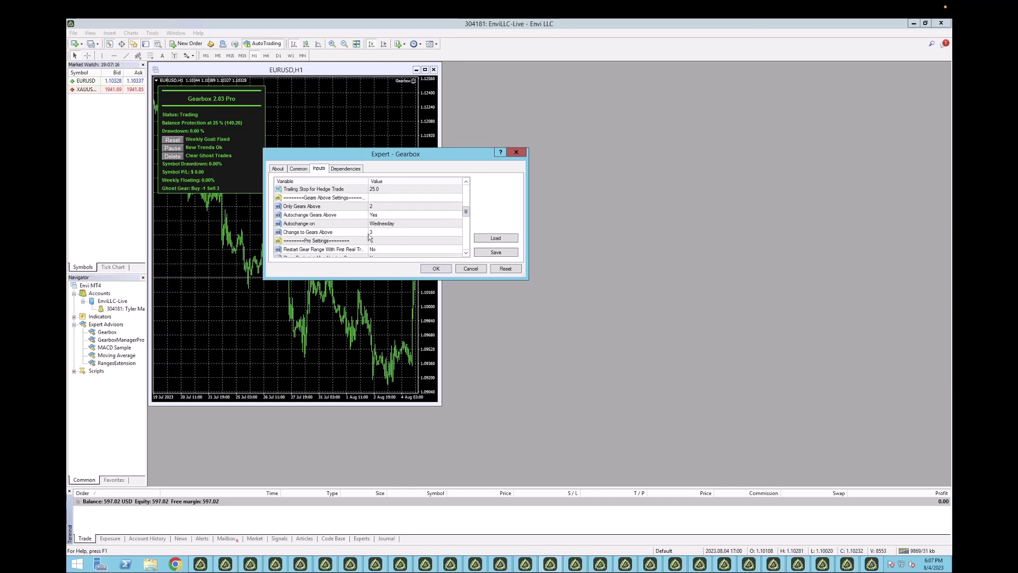
left_click(517, 154)
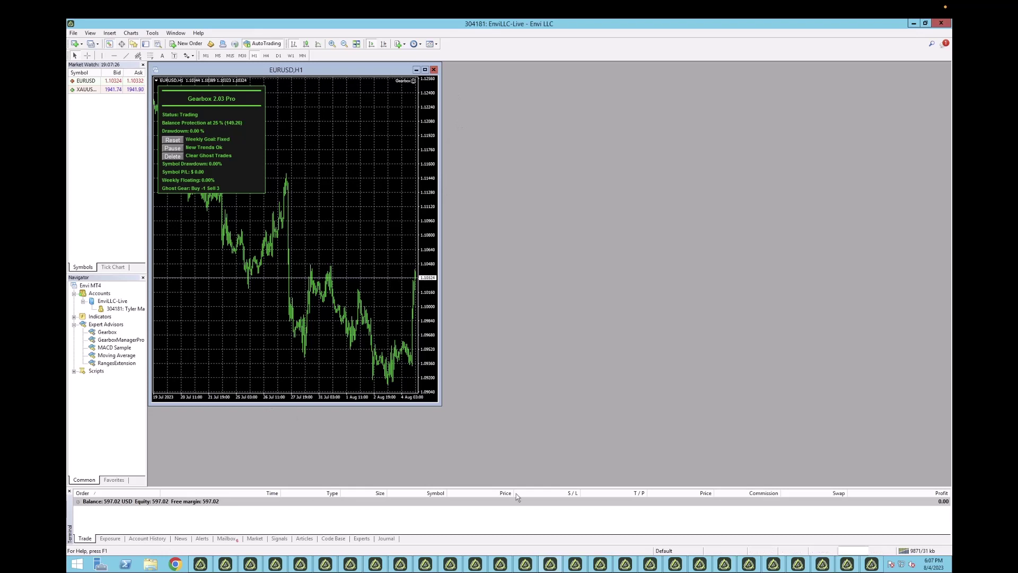
Step through the GBPAUD, GBPCAD and GBPCHF accounts to GBPJPY and show its Account History.
left_click(572, 567)
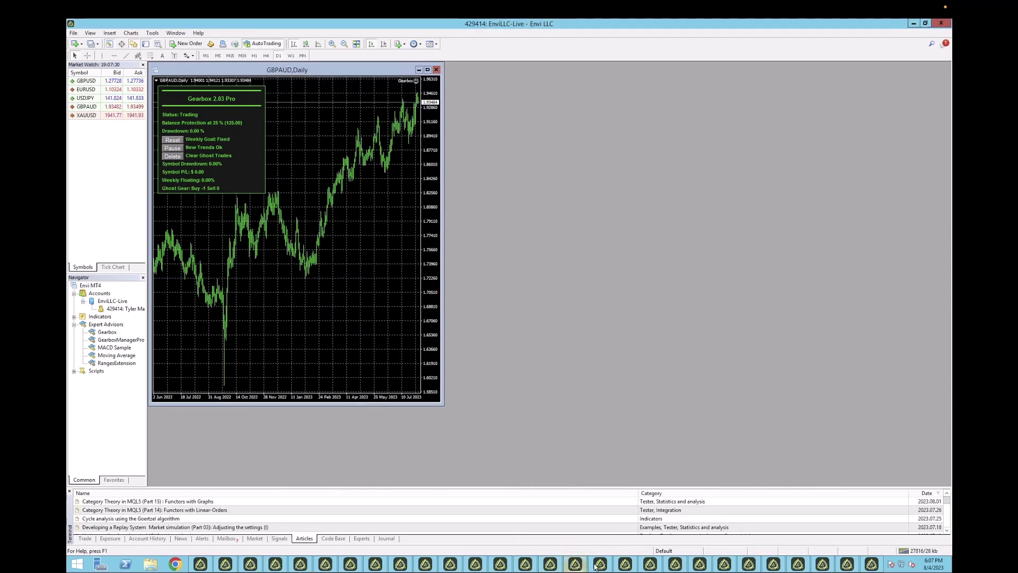
left_click(596, 565)
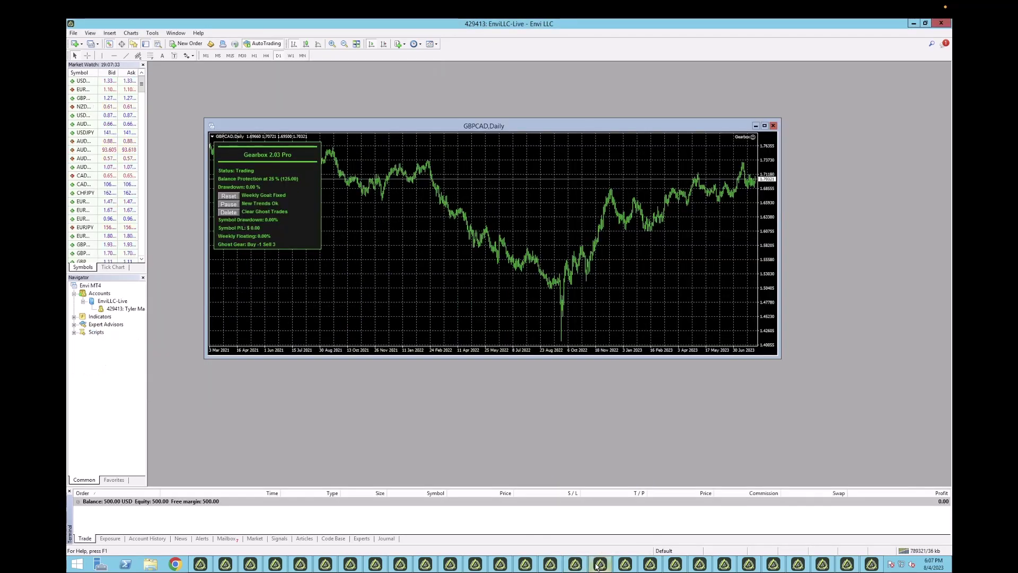
left_click(624, 566)
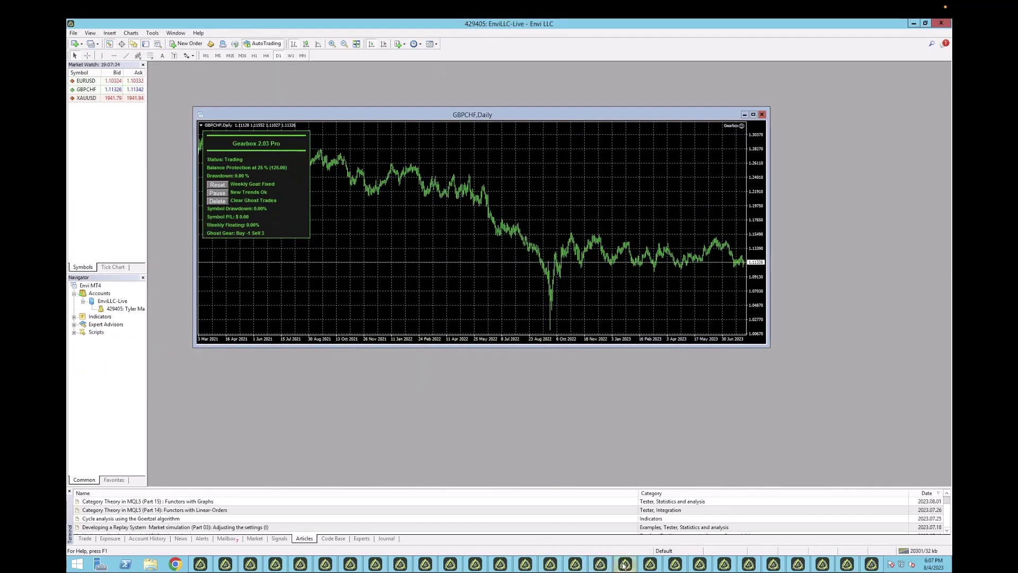
left_click(650, 564)
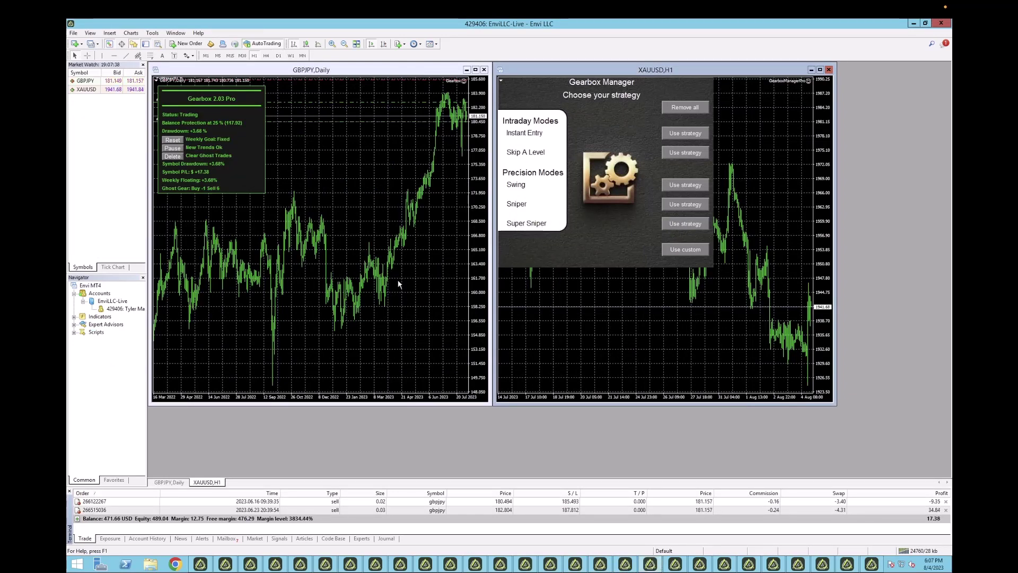
left_click(147, 538)
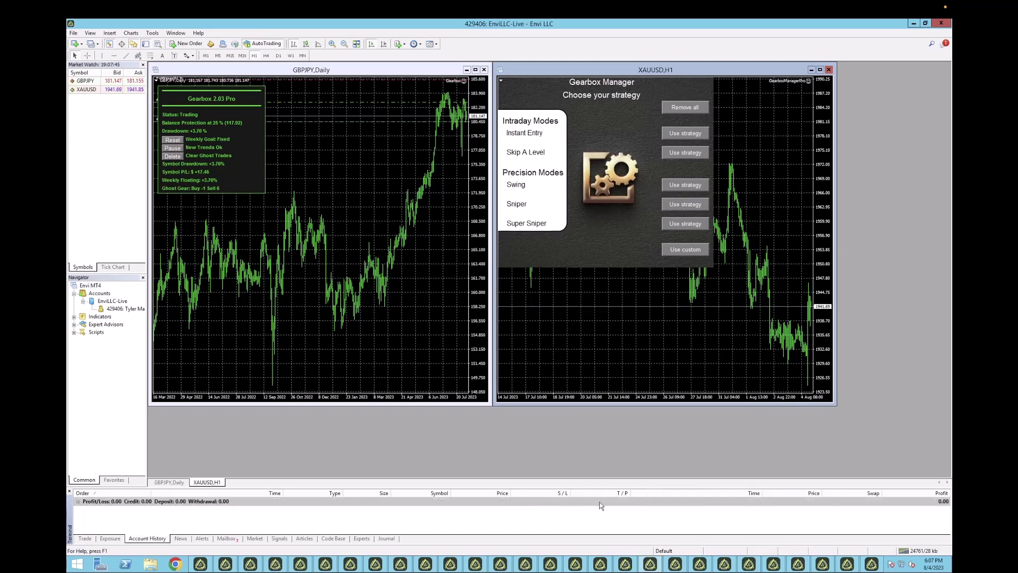
Set the GBPJPY account history to show the complete trade history.
right_click(145, 501)
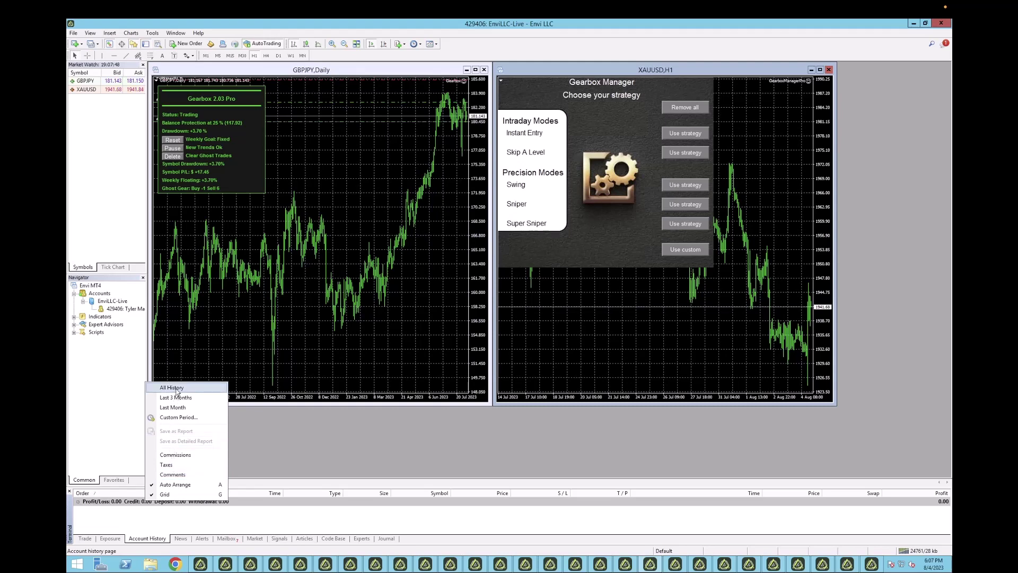
left_click(349, 485)
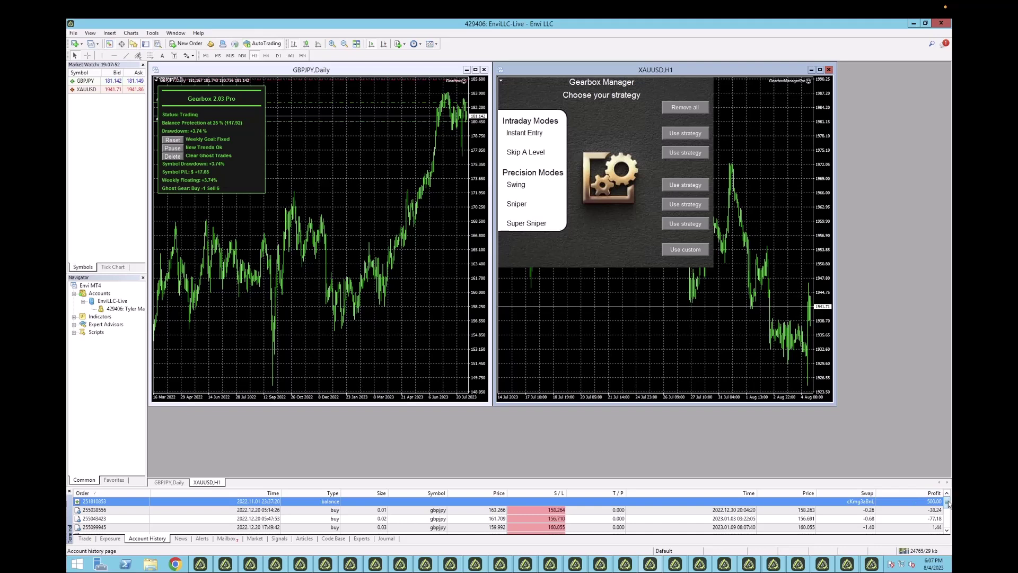
left_click_drag(949, 505, 949, 525)
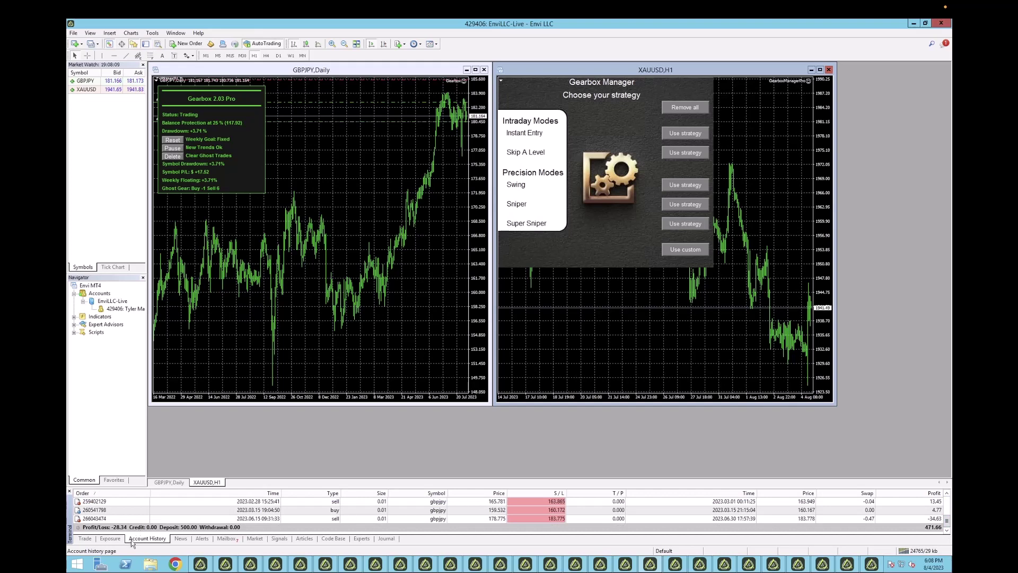
Return to the open trades in an enlarged panel, then switch to the GBPNZD Daily account.
left_click(87, 539)
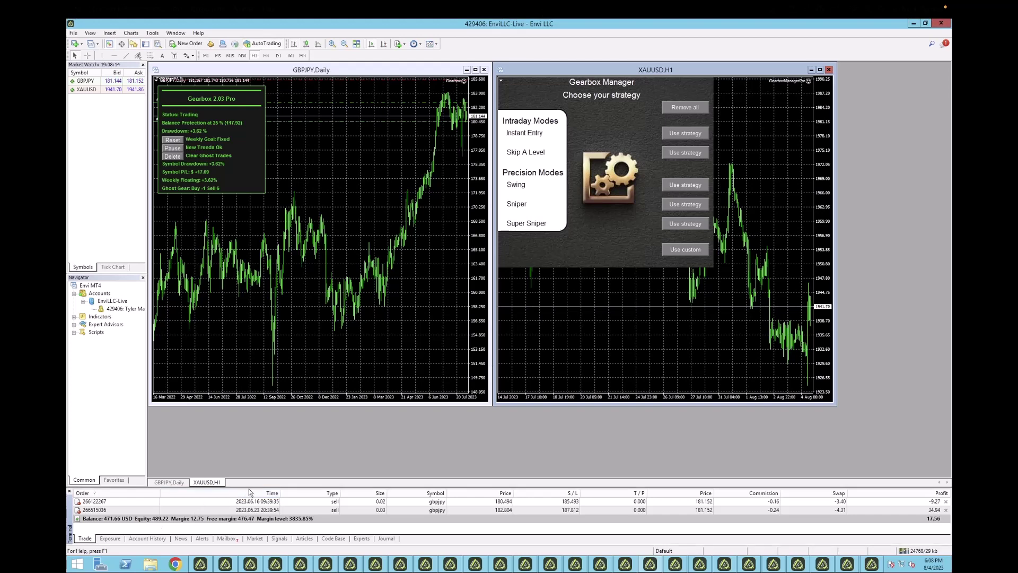
left_click_drag(259, 457, 335, 396)
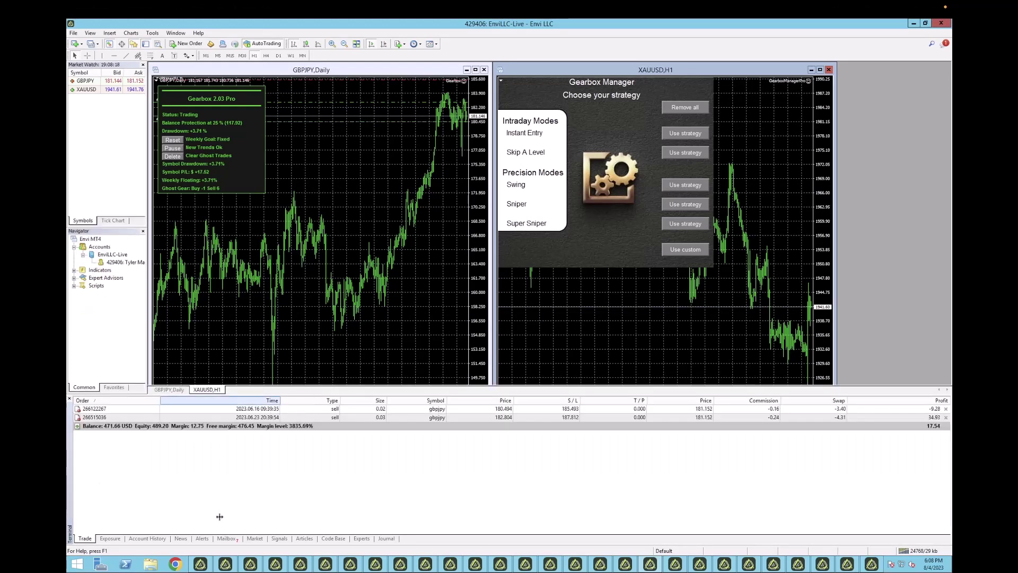
left_click(676, 566)
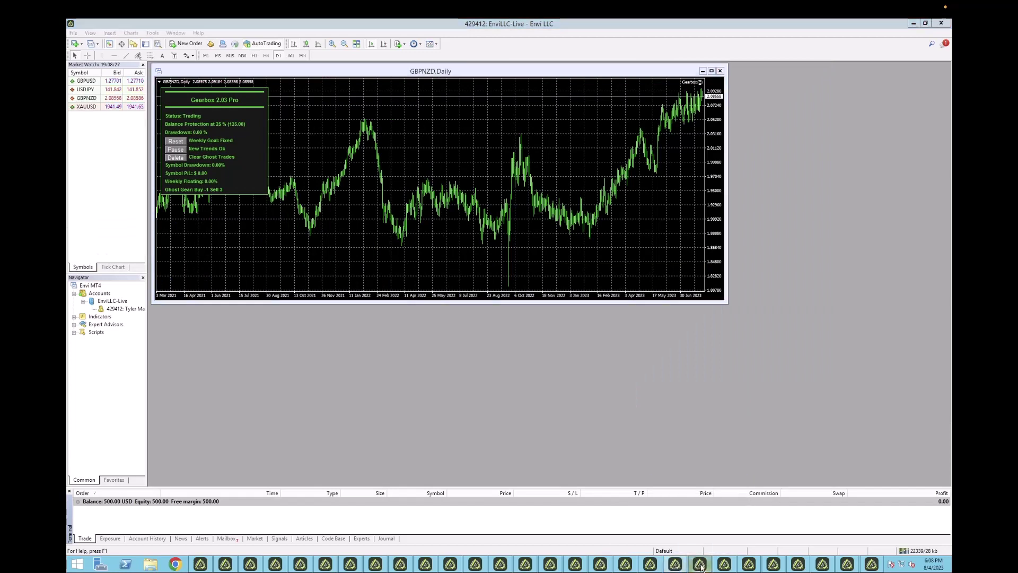
Cycle through the NZDCAD, GBPUSD, NZDCHF and NZDUSD account terminals.
left_click(700, 565)
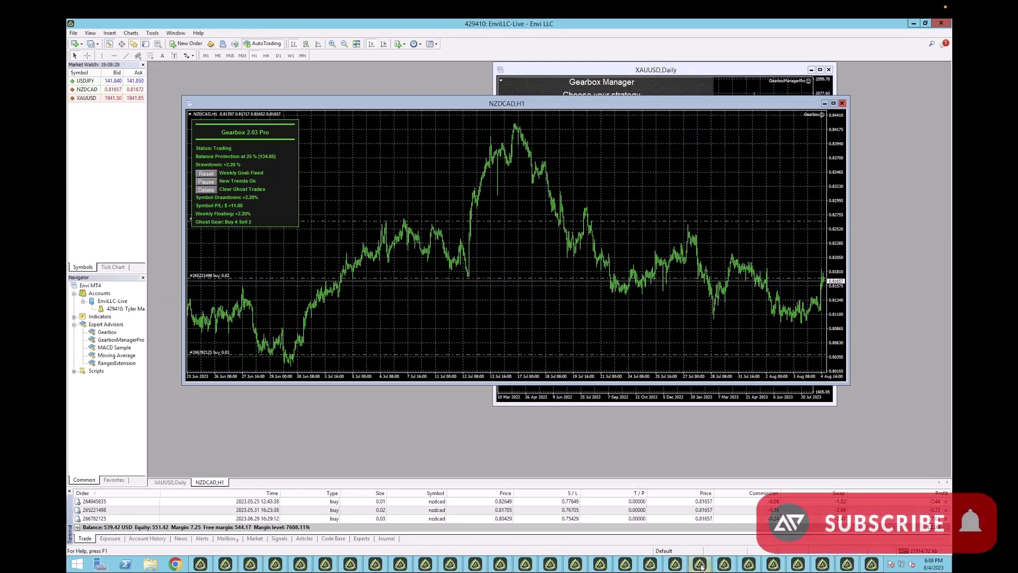
mouse_move(726, 566)
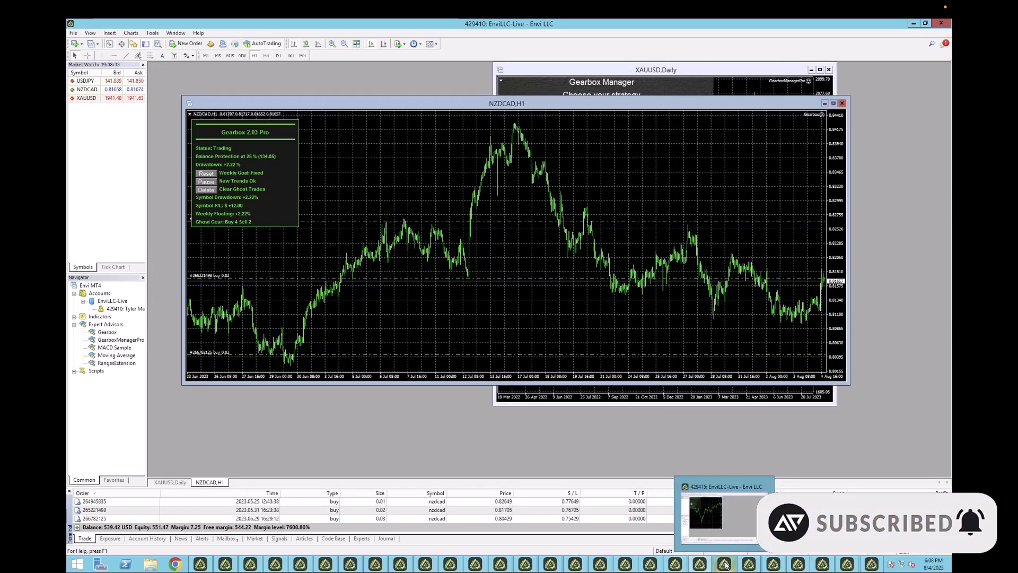
left_click(726, 565)
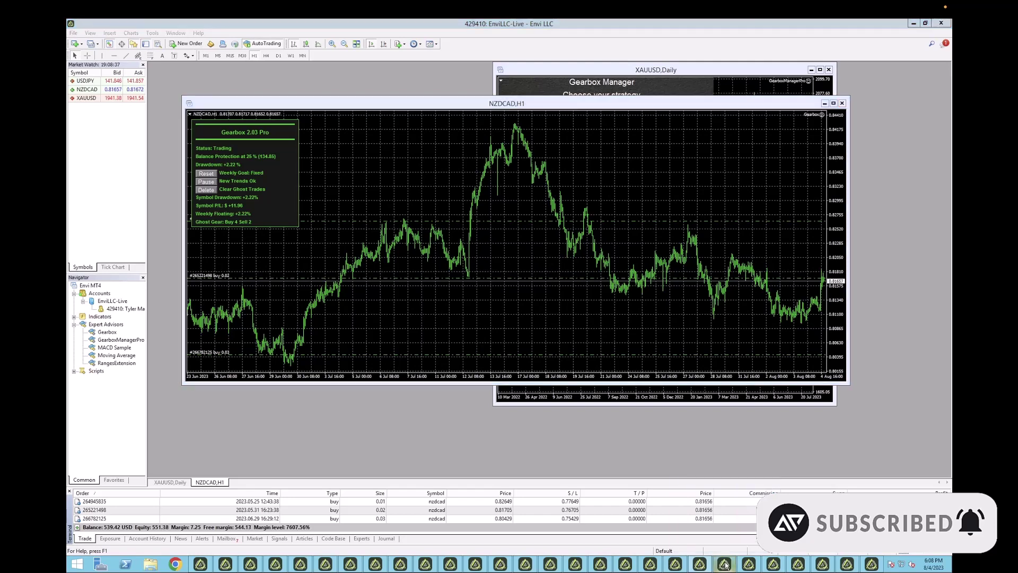
left_click(752, 564)
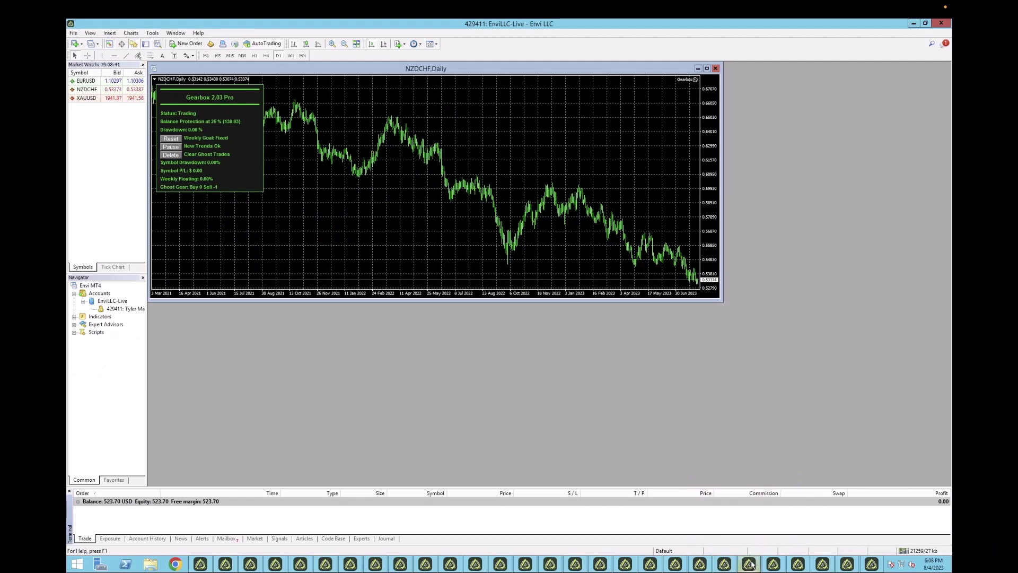
left_click(774, 566)
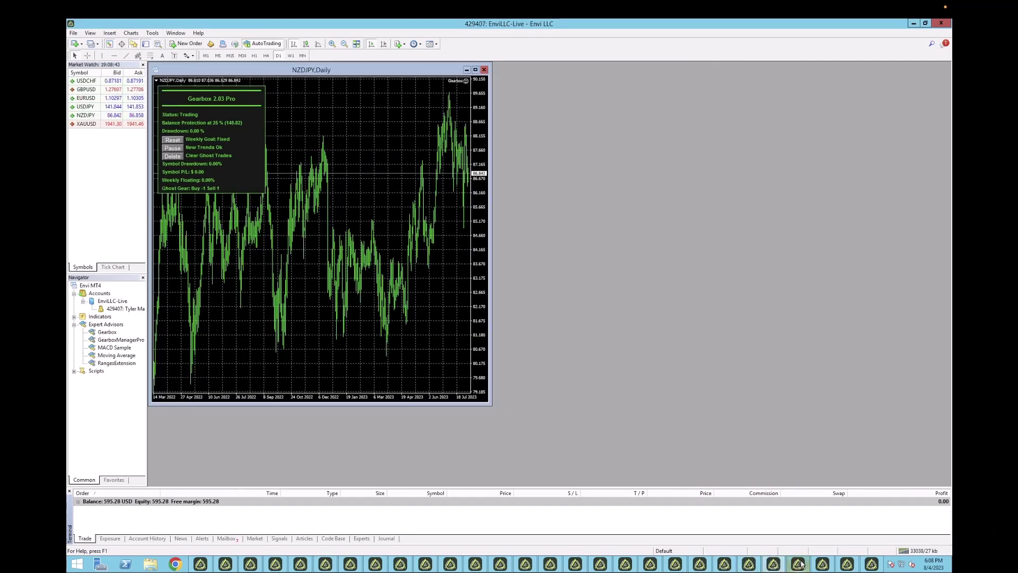
left_click(800, 565)
Select the open NZDUSD buy order, then move on to the USDCAD Daily terminal.
mouse_move(829, 565)
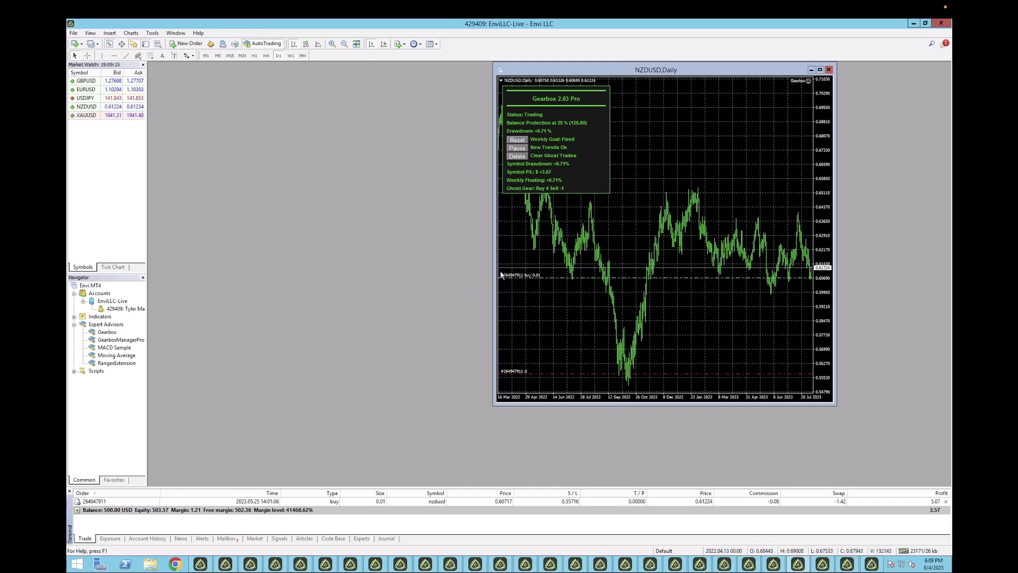
left_click(233, 502)
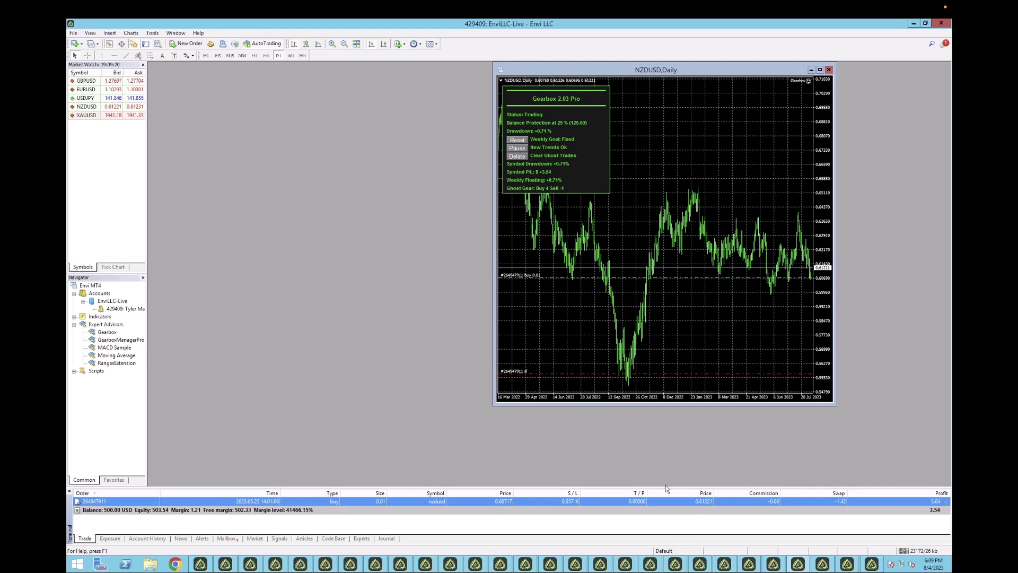
left_click(824, 564)
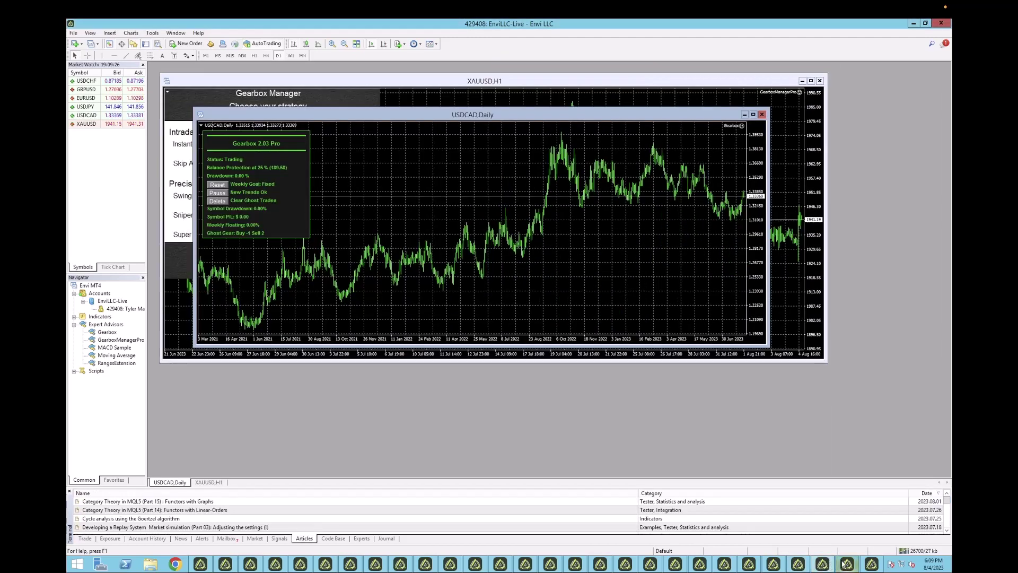
Scroll through the Gearbox EA inputs on USDCAD without changes, then bring up the USDCHF Daily account.
mouse_move(844, 564)
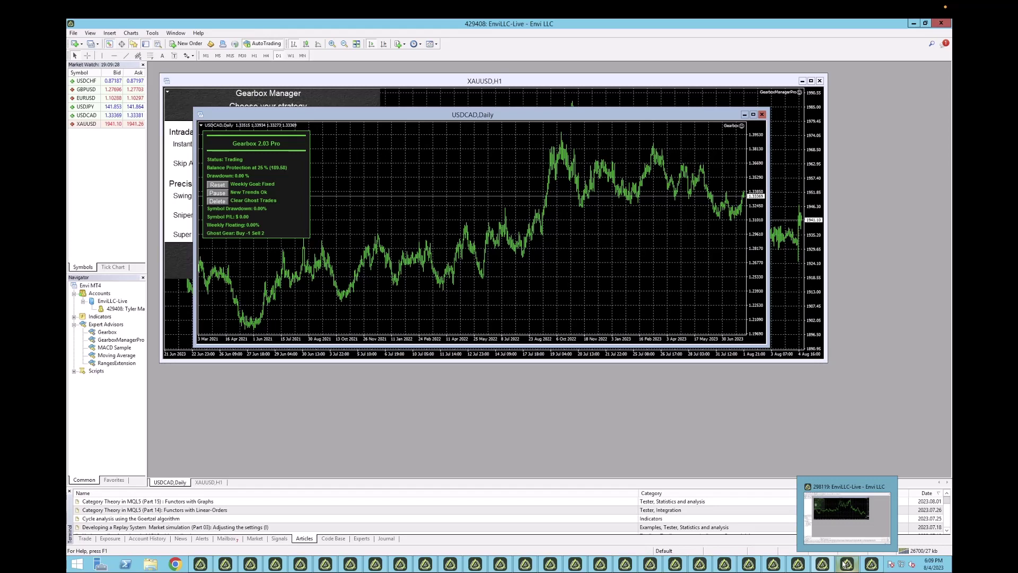
double_click(743, 126)
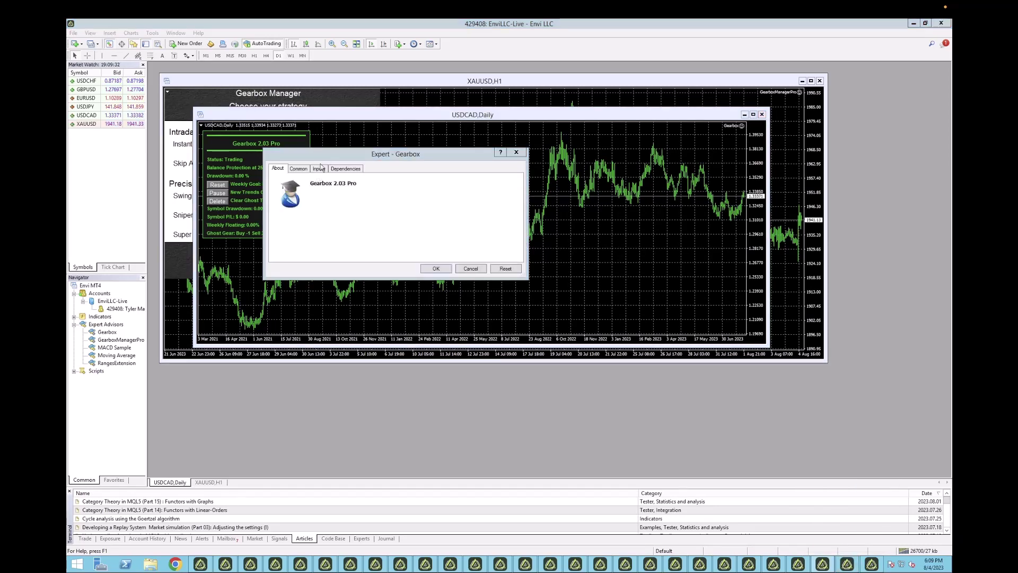
left_click(320, 169)
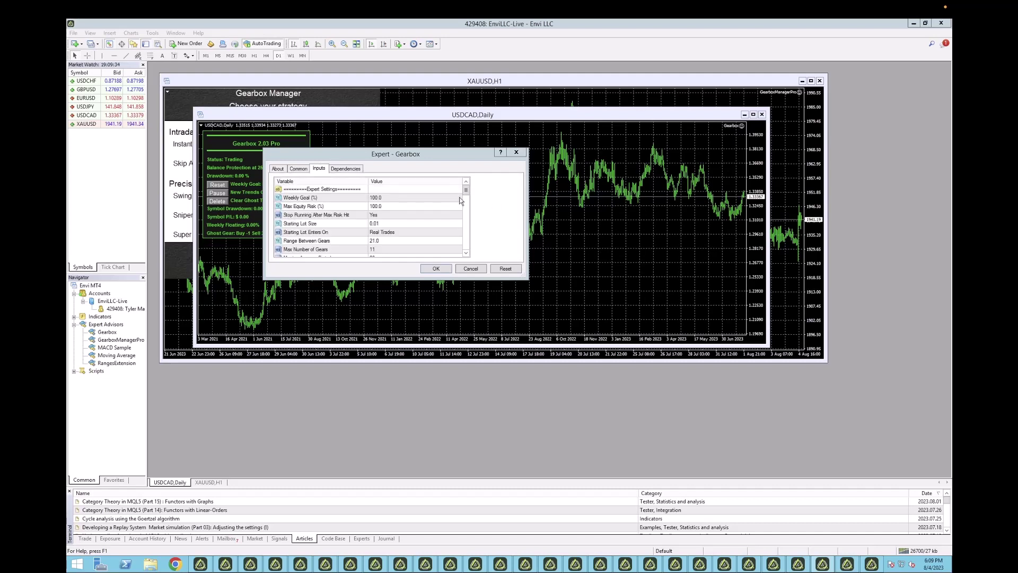
scroll(467, 214, "down", 2)
scroll(467, 214, "down", 4)
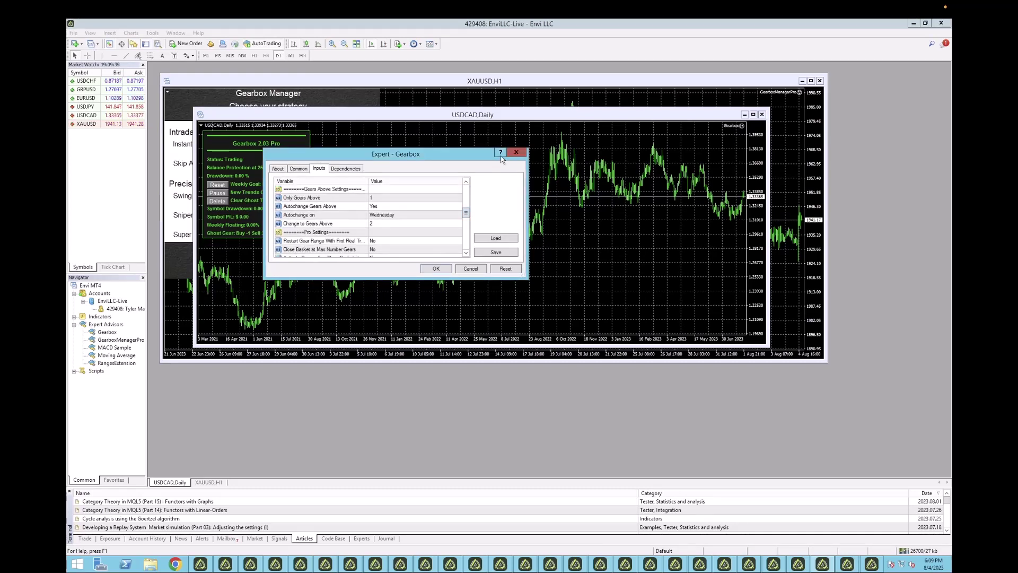
key("Escape")
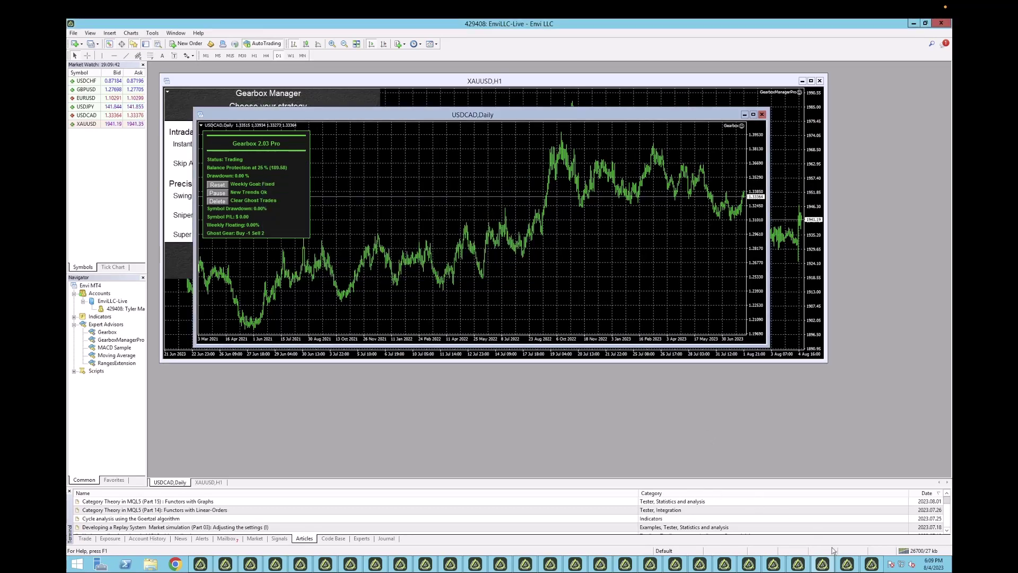
left_click(844, 566)
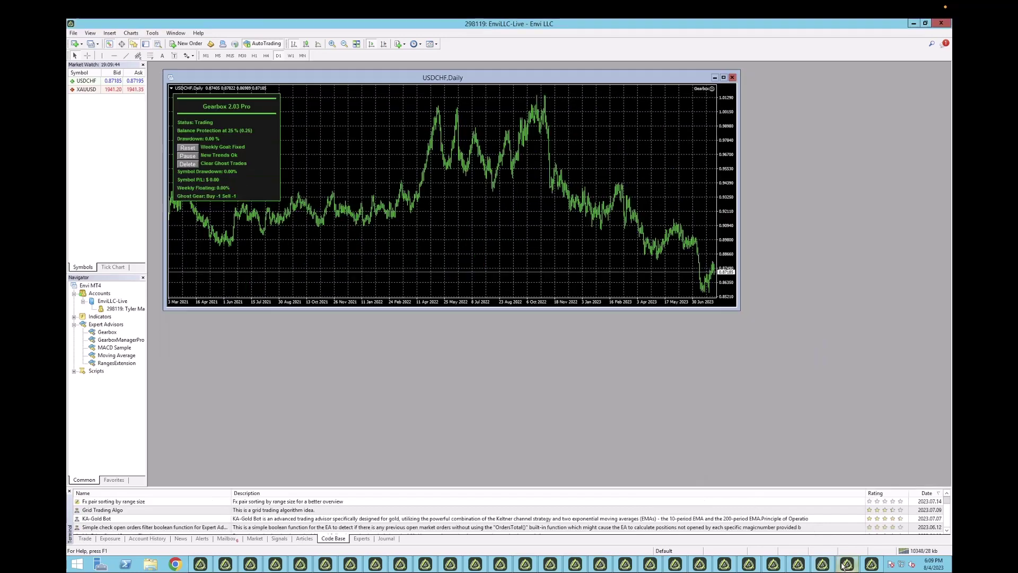
Switch through the USDJPY, EURUSD and EURGBP terminals, nudging the USDJPY chart window up-left.
left_click(873, 564)
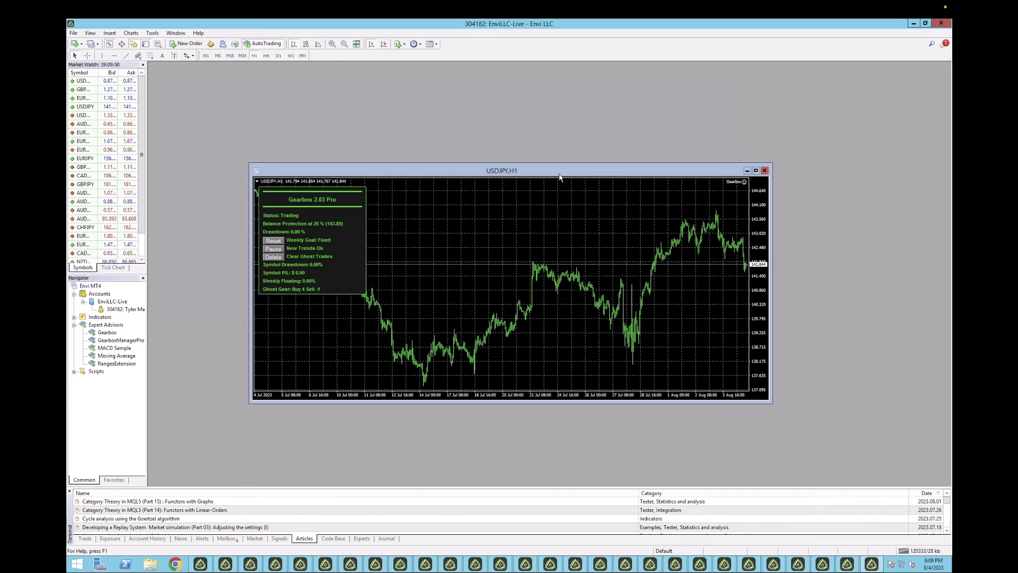
left_click_drag(559, 177, 543, 146)
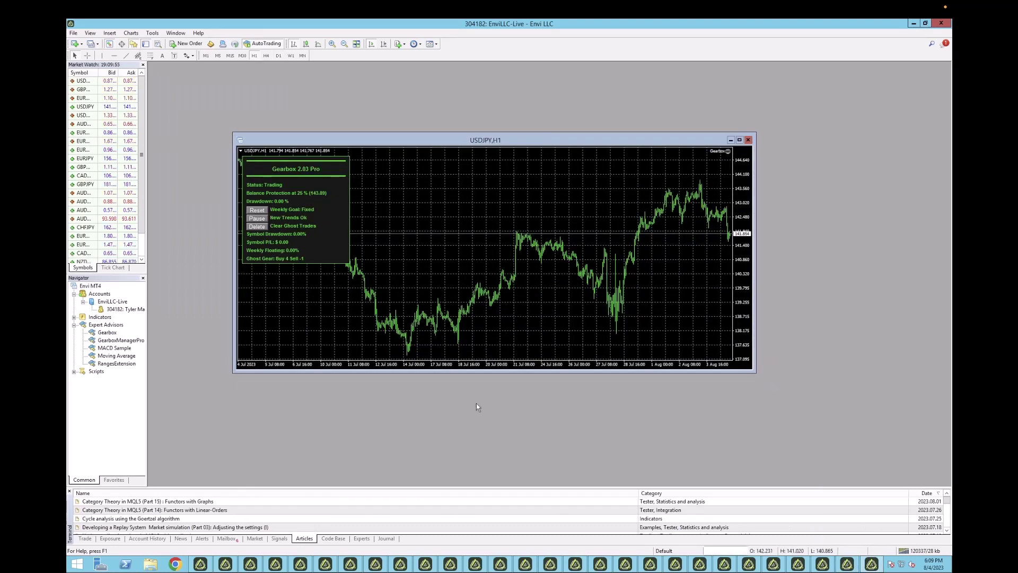
left_click(201, 562)
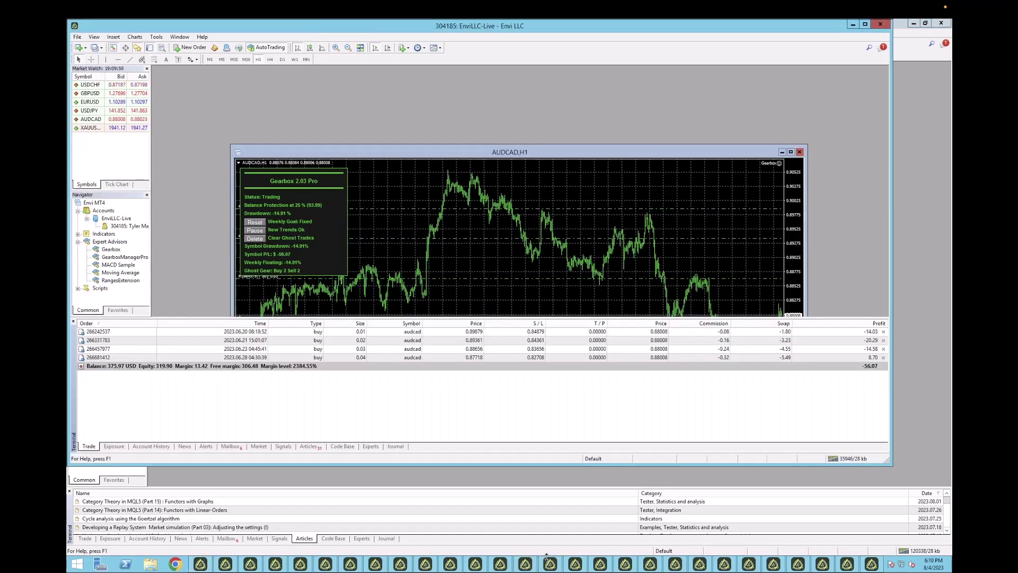
left_click(550, 565)
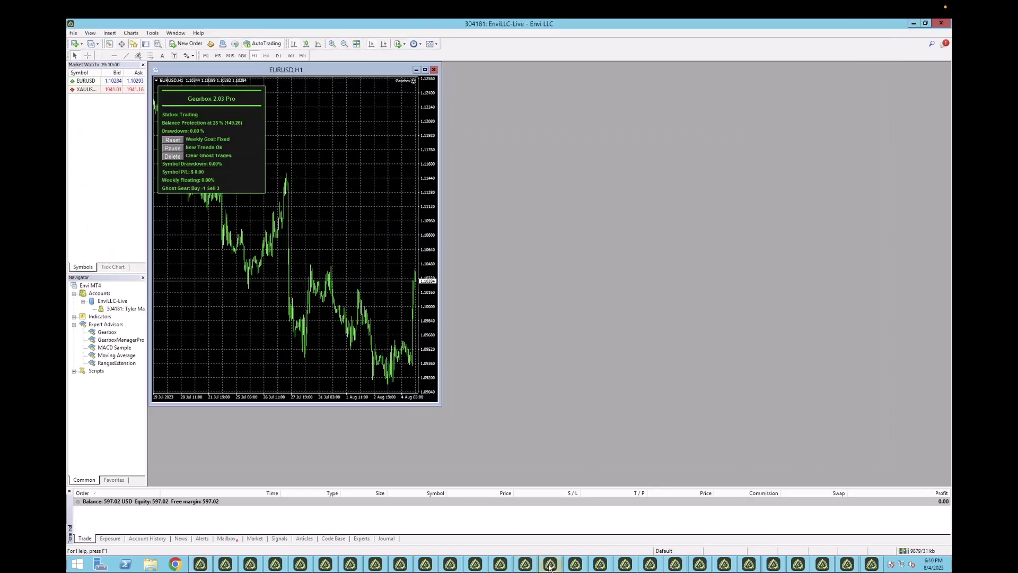
left_click(500, 565)
left_click(449, 566)
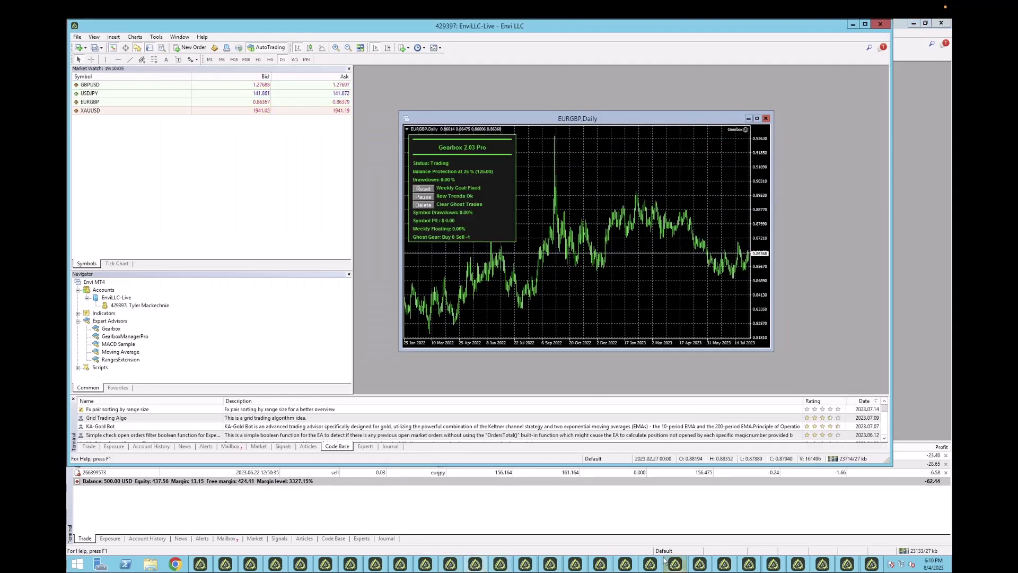
mouse_move(669, 562)
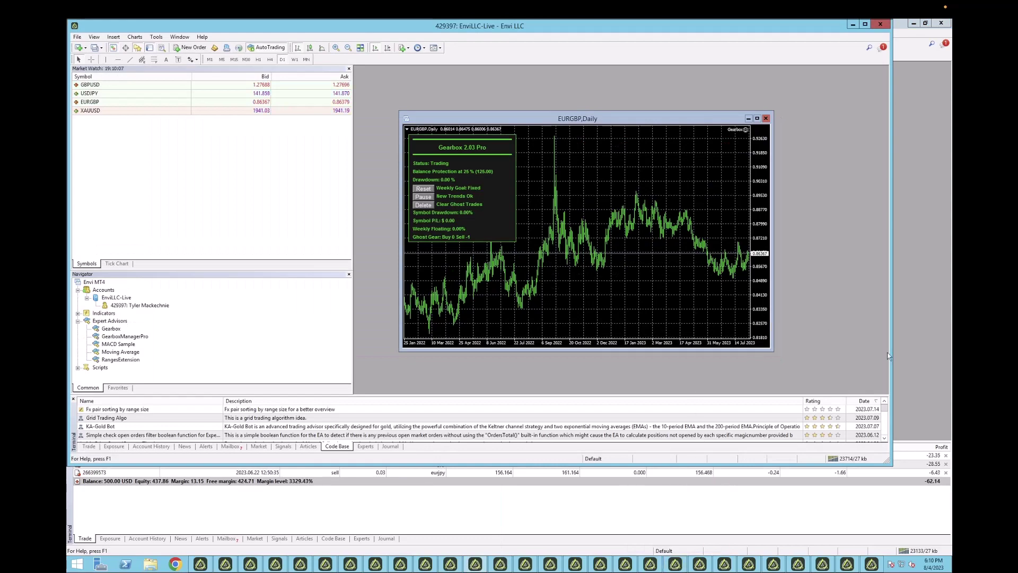
Leave the full-screen remote session for the Mac desktop via Mission Control.
key("ctrl+Up")
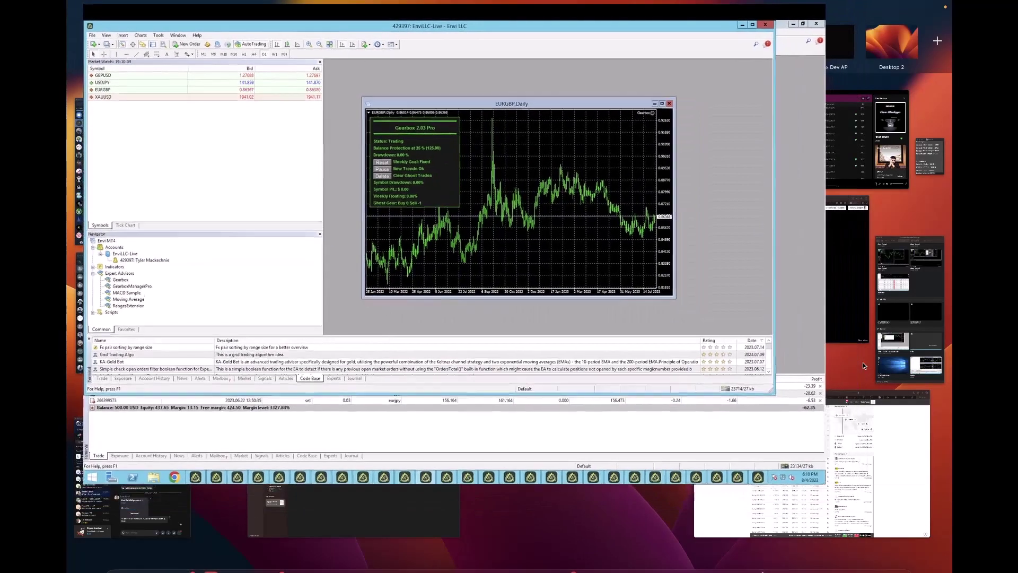
key("ctrl+Up")
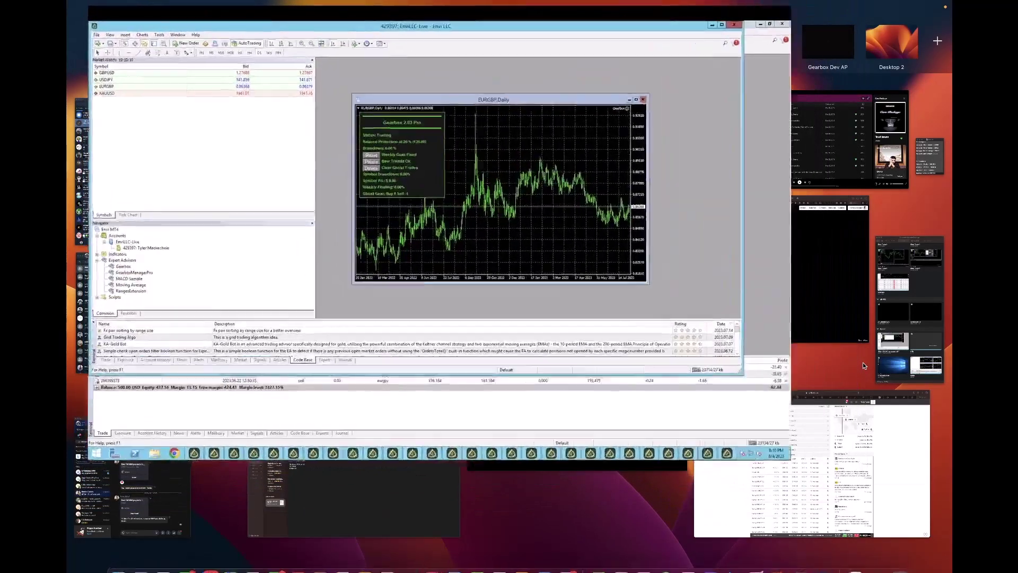
left_click(778, 556)
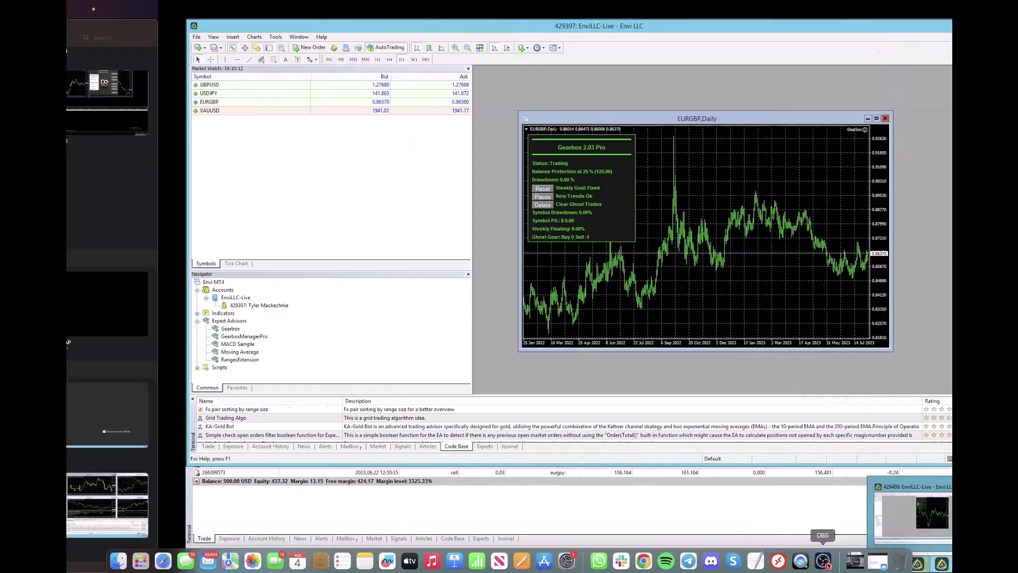